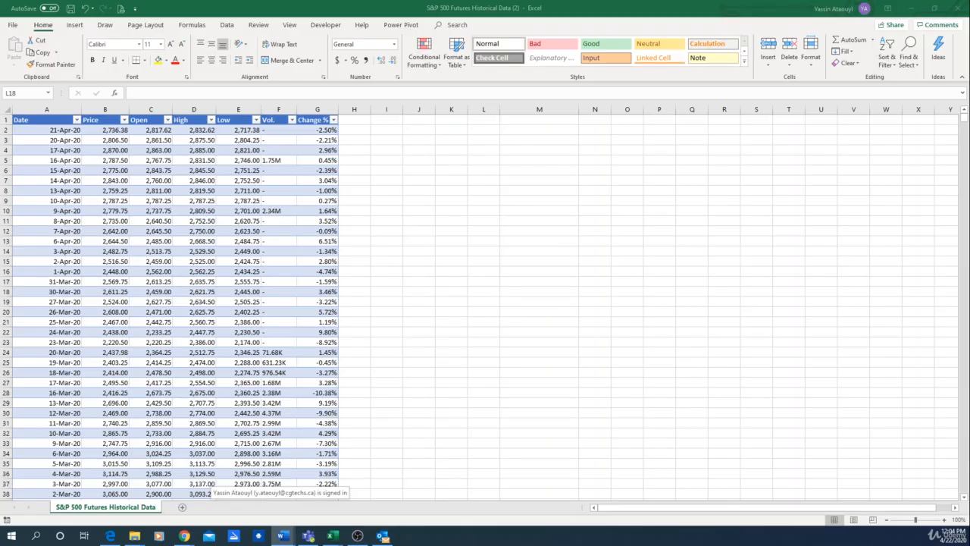
Step: Paste the text "- Highest price ever" into cell M11
click(530, 220)
text(- Highest price ever)
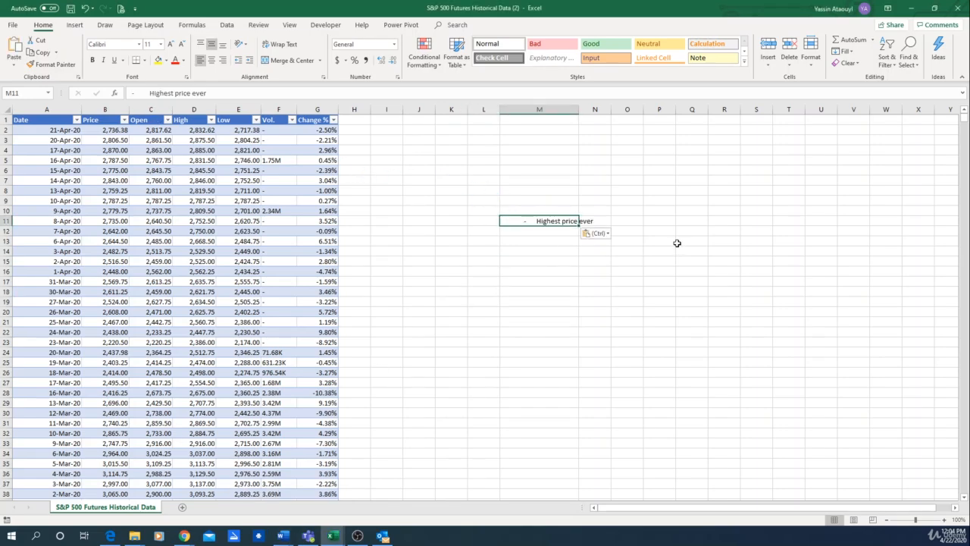
click(679, 241)
Step: Remove the leading dash and spacing from the label in M11 so it reads "Highest price ever"
click(543, 220)
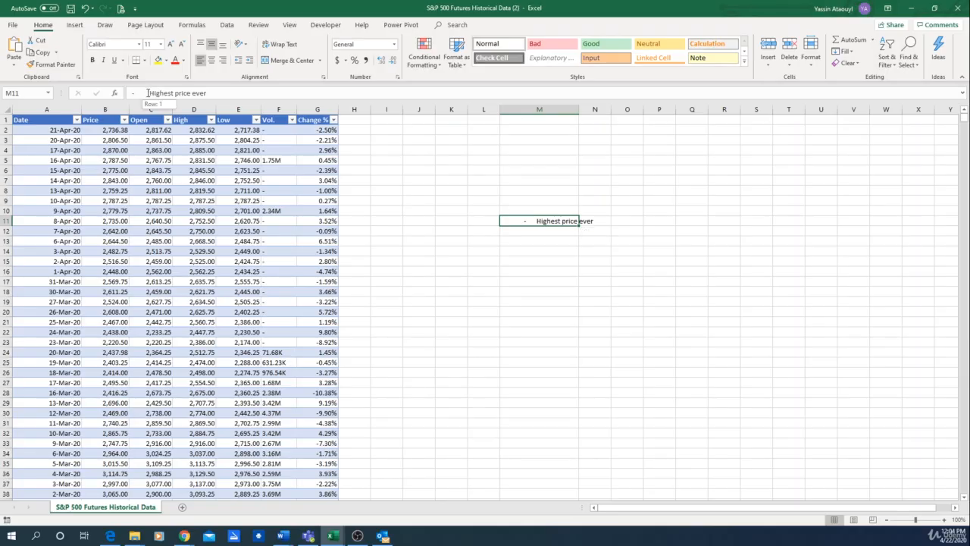
drag(149, 92, 108, 95)
key(BackSpace)
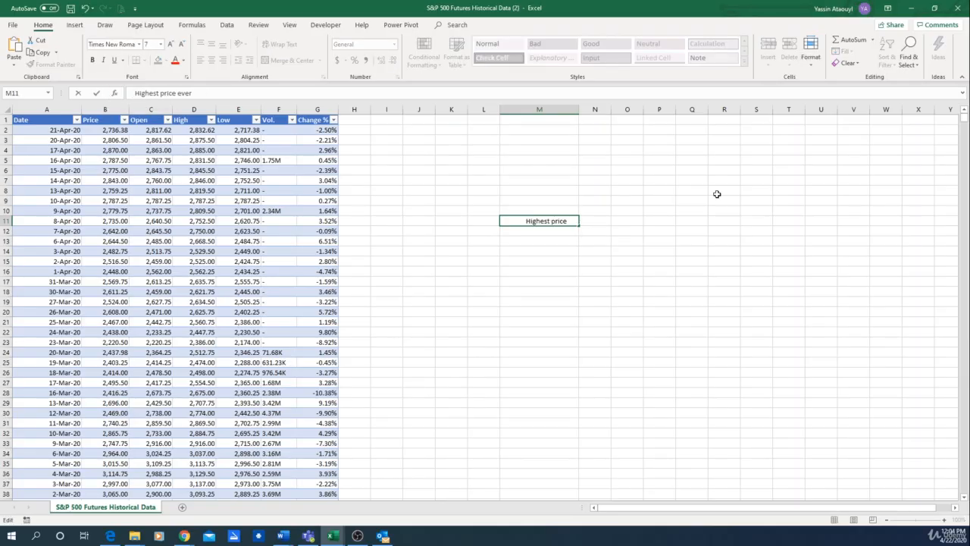
click(659, 261)
click(531, 219)
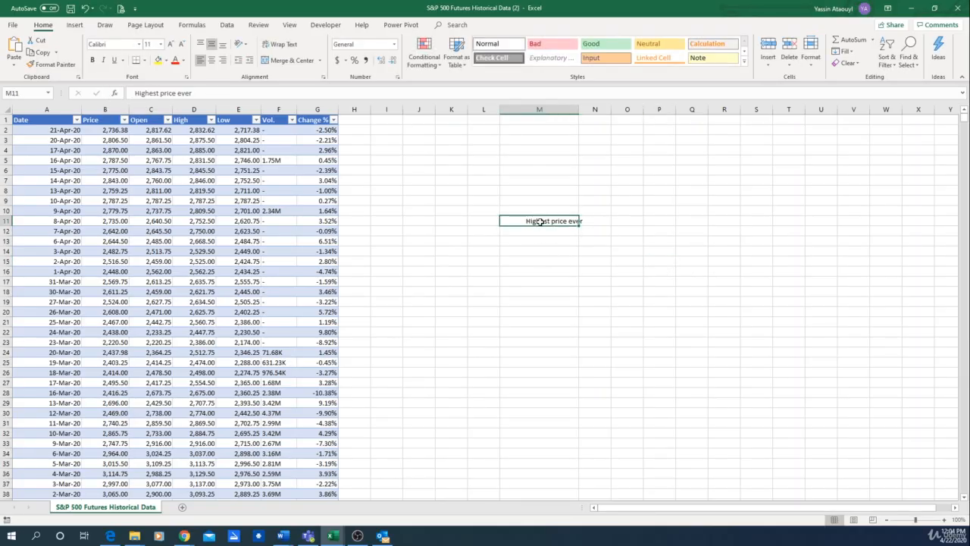
click(554, 242)
click(529, 220)
click(554, 276)
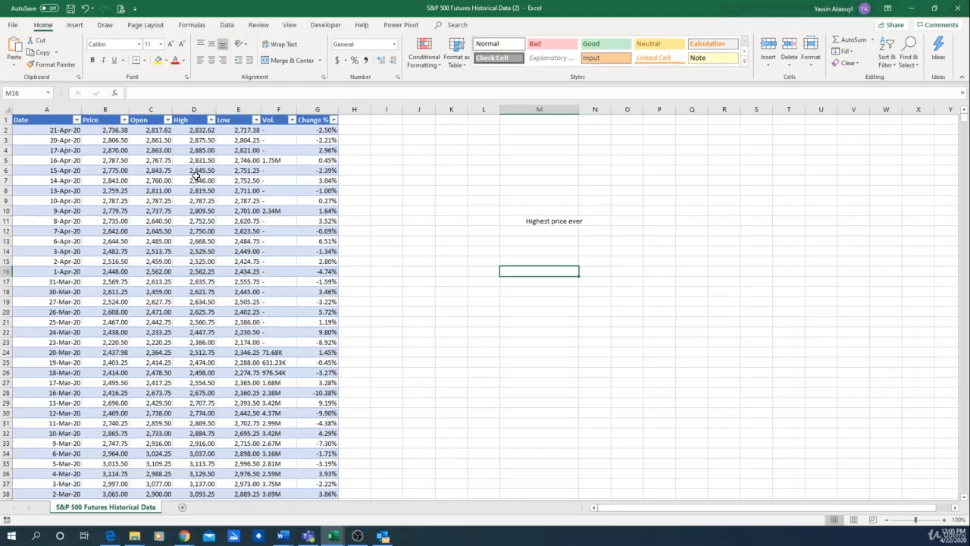
Step: Examine the Open, Price, High, Low and Change % values of the 21-Apr-20 row, and look down the High column
click(143, 129)
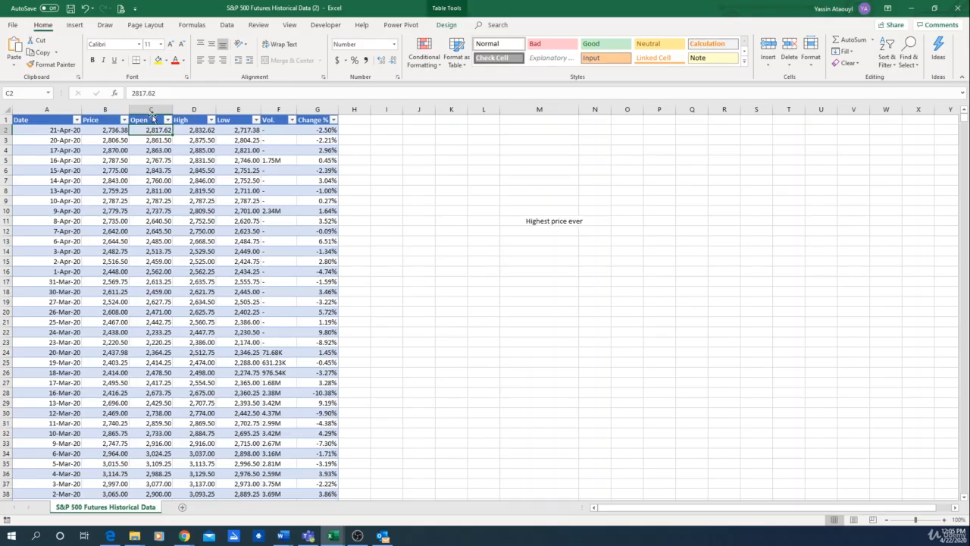
click(106, 129)
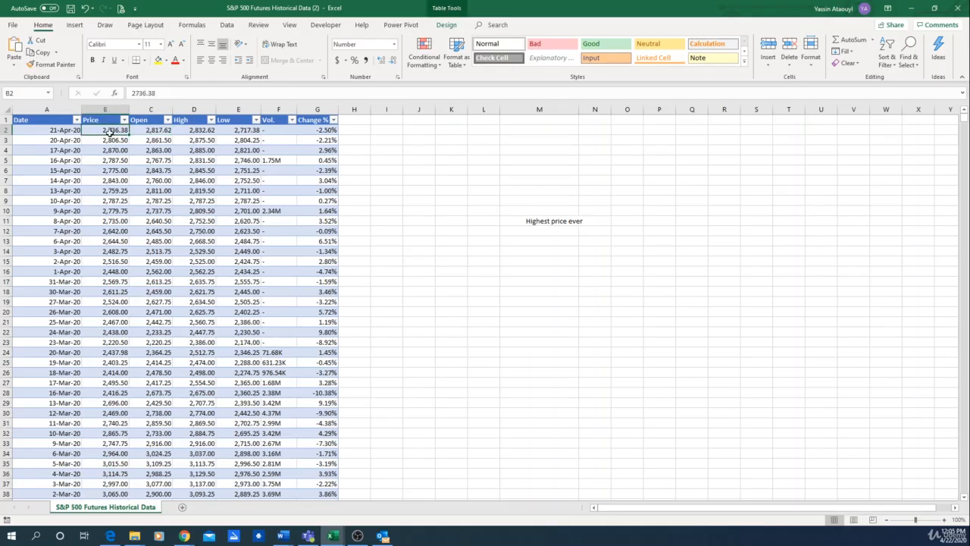
click(186, 132)
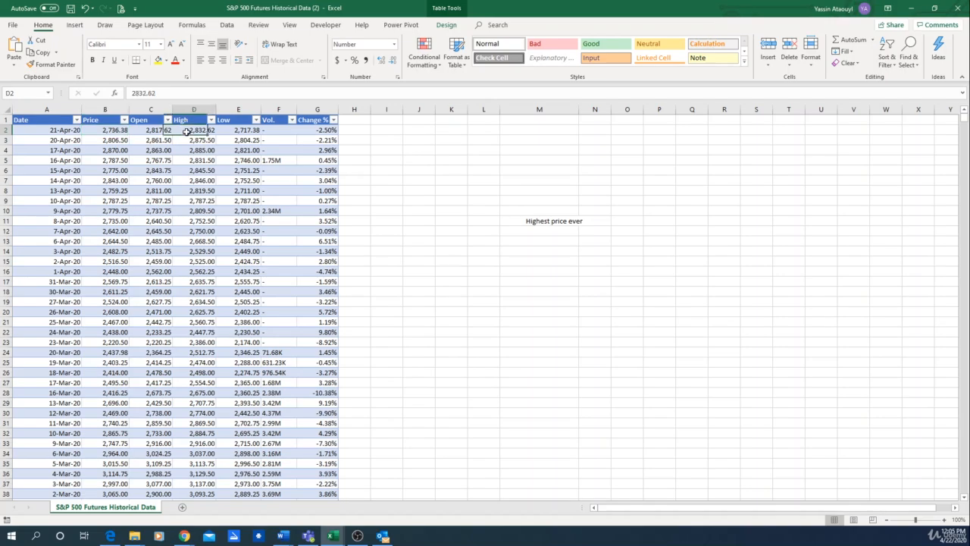
click(247, 132)
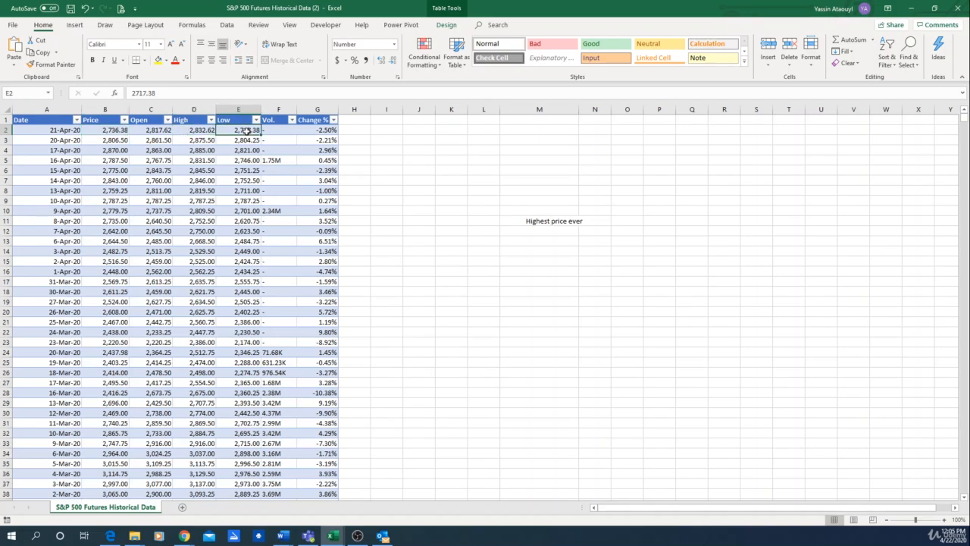
click(322, 131)
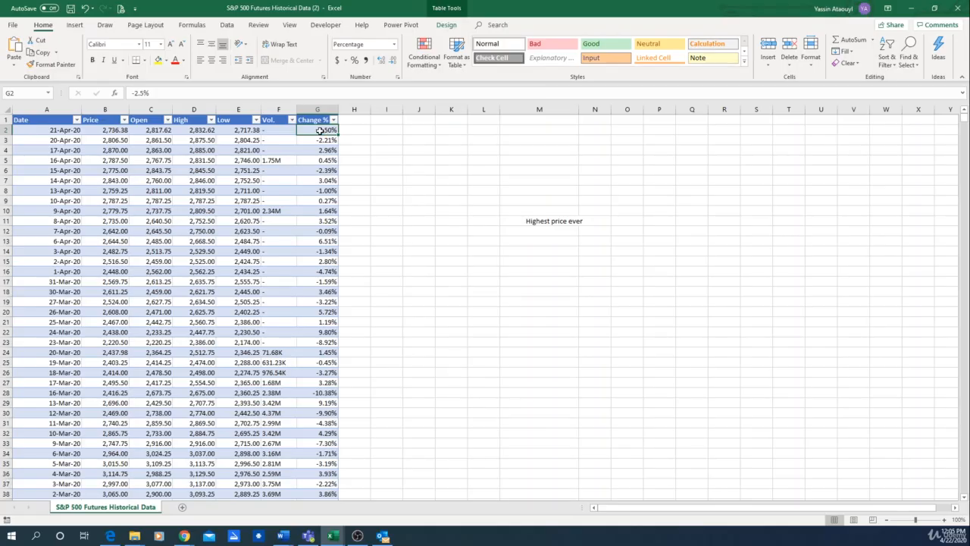
click(153, 133)
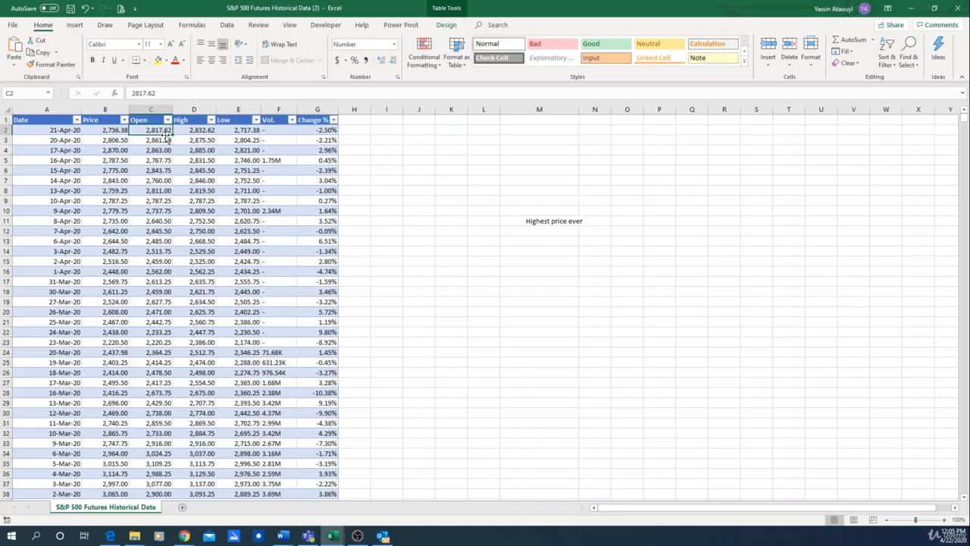
click(117, 130)
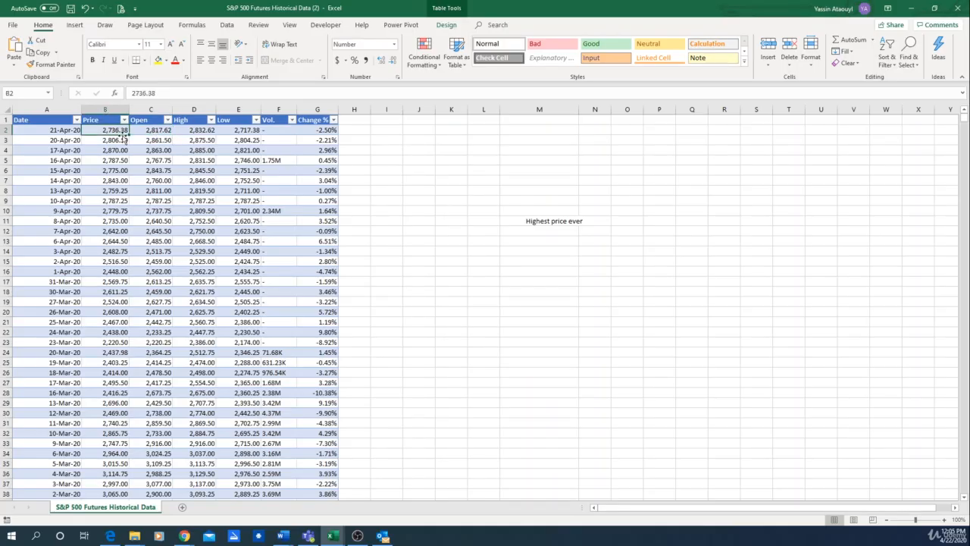
click(320, 132)
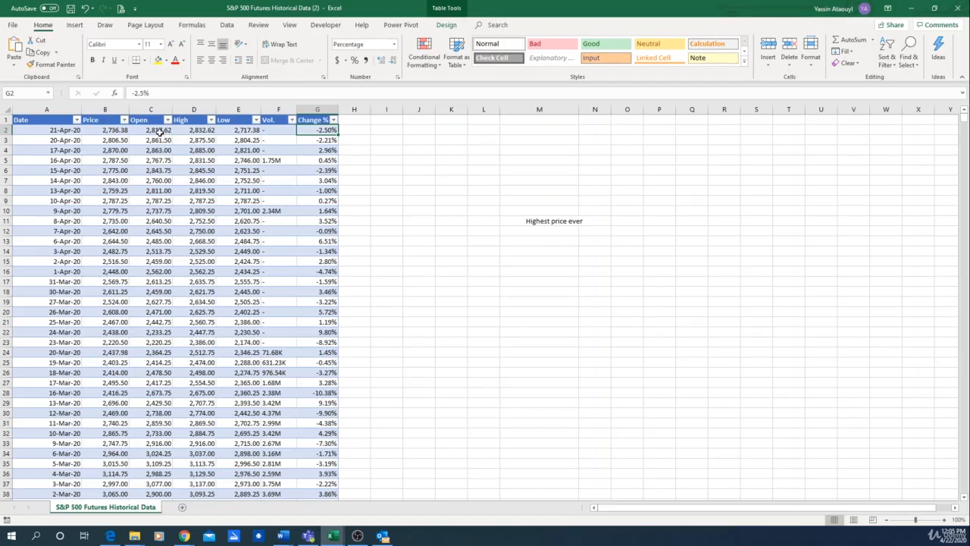
click(159, 132)
click(90, 132)
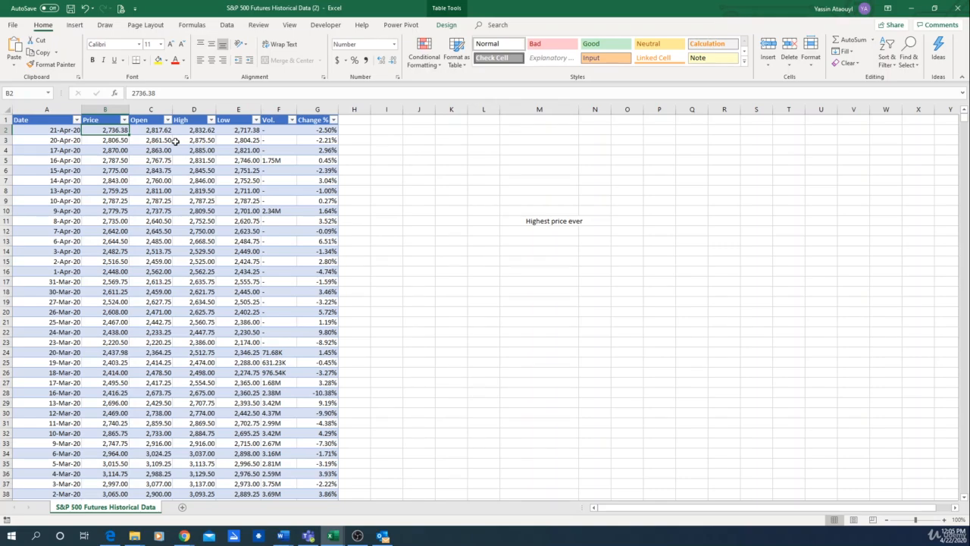
click(196, 133)
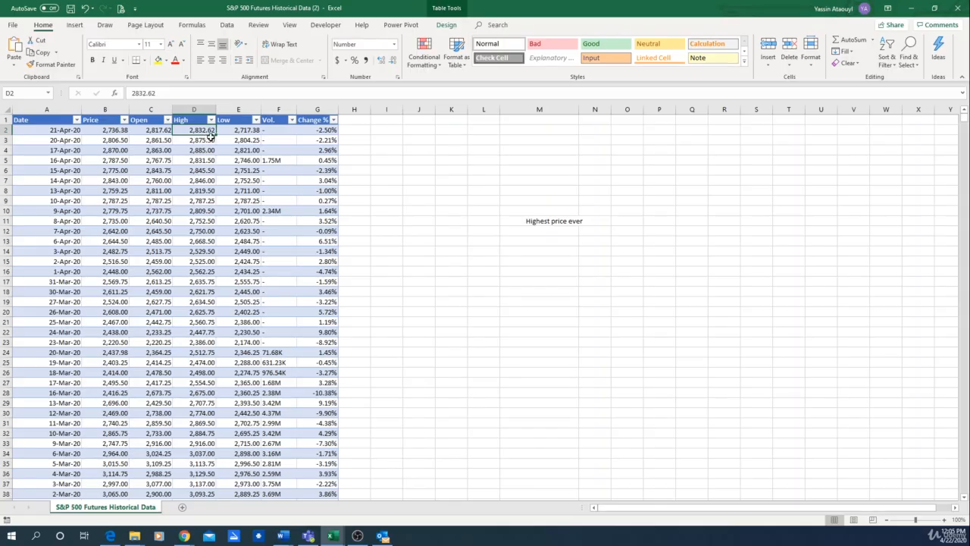
click(206, 182)
scroll(206, 199, down, 6)
click(204, 292)
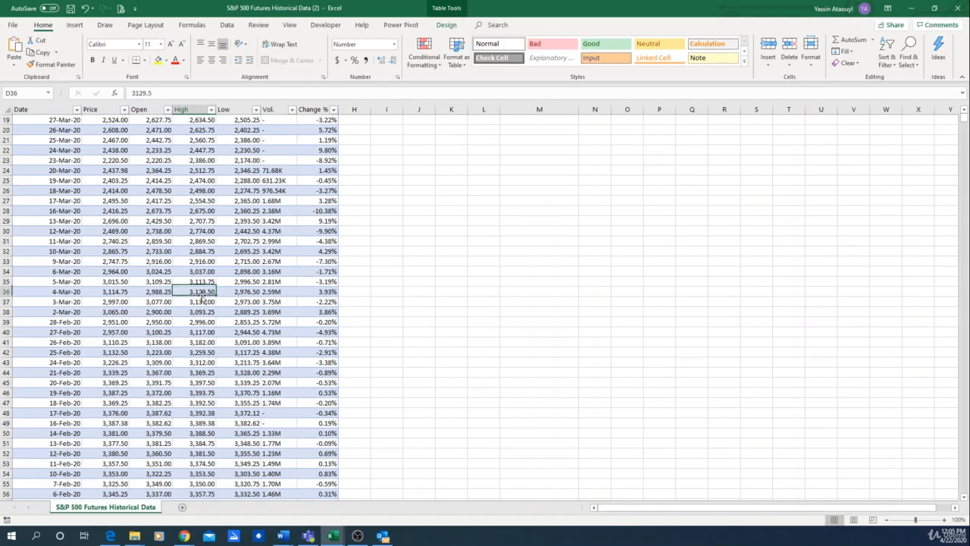
scroll(201, 316, down, 1)
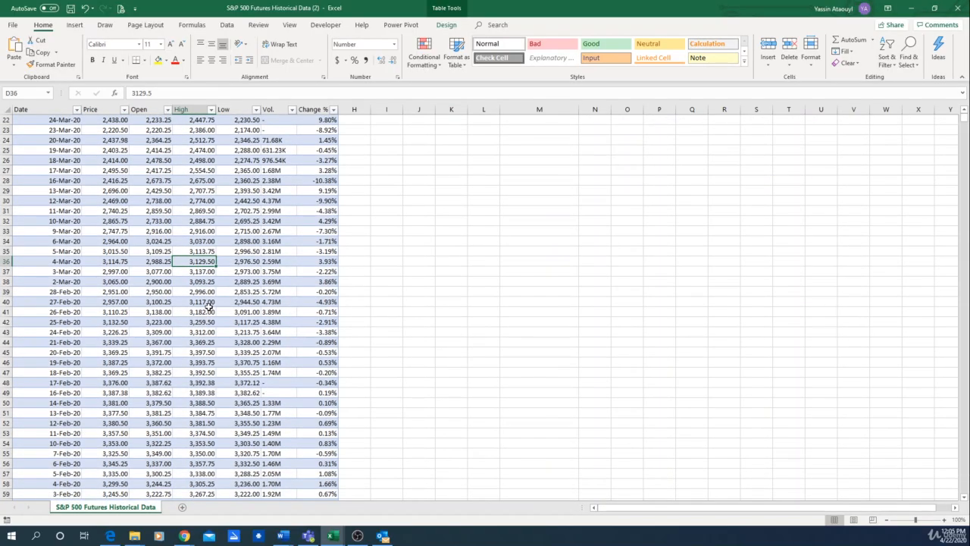
scroll(206, 299, up, 7)
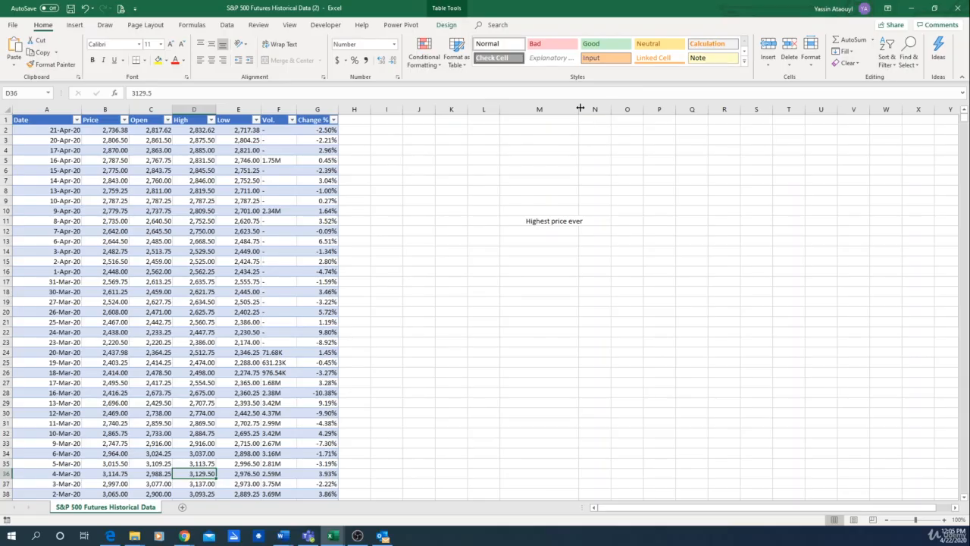
Step: Widen column M to fit its label and calculate the highest price in N11 with MAX over the table's High column
drag(579, 110, 599, 109)
click(616, 220)
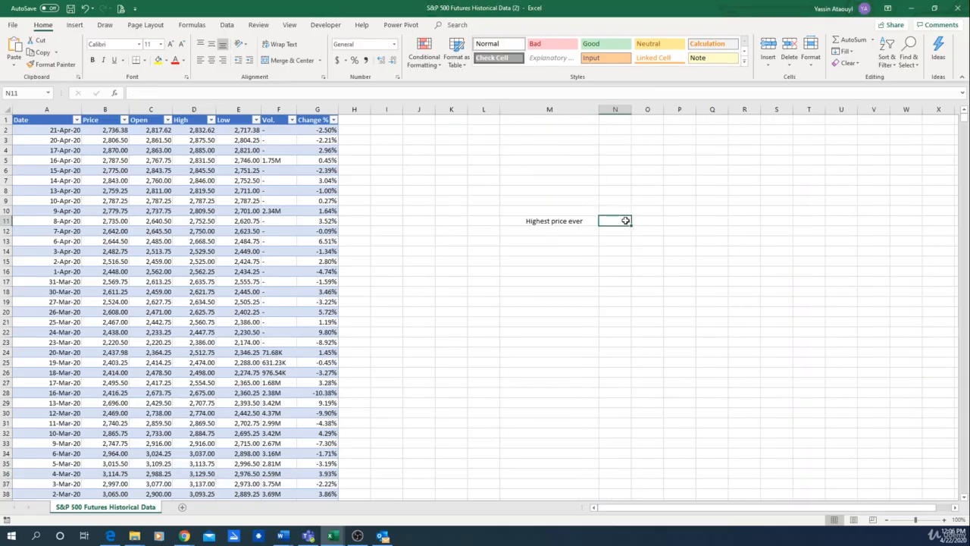
text(=max)
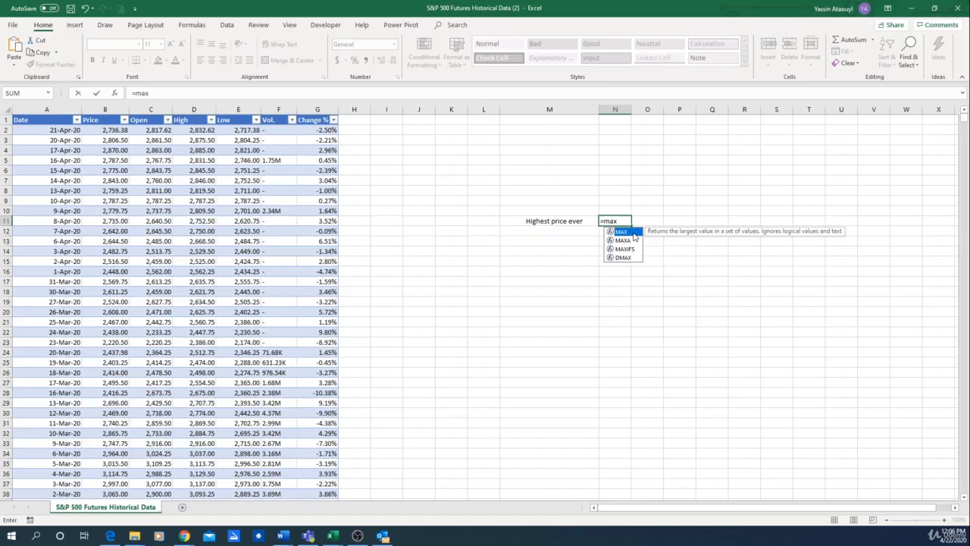
double_click(634, 233)
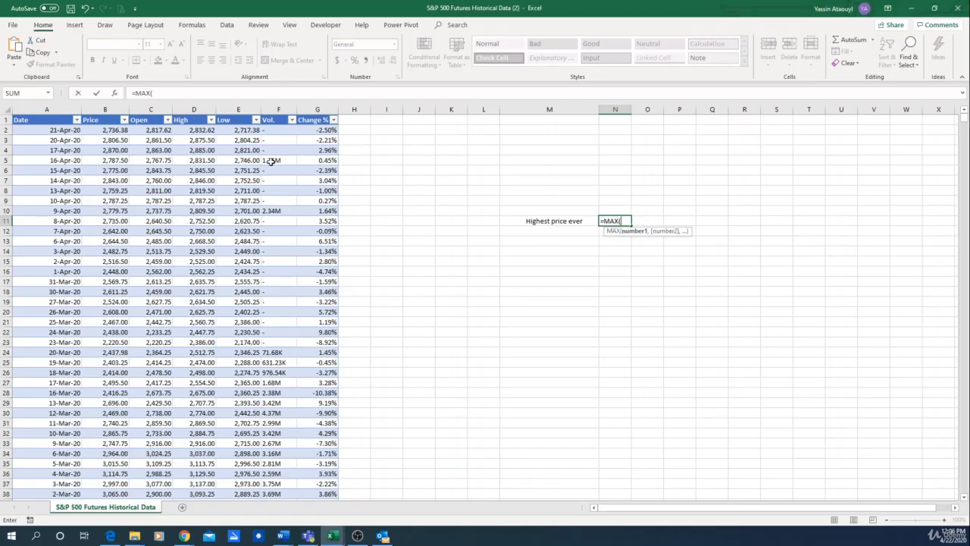
click(199, 119)
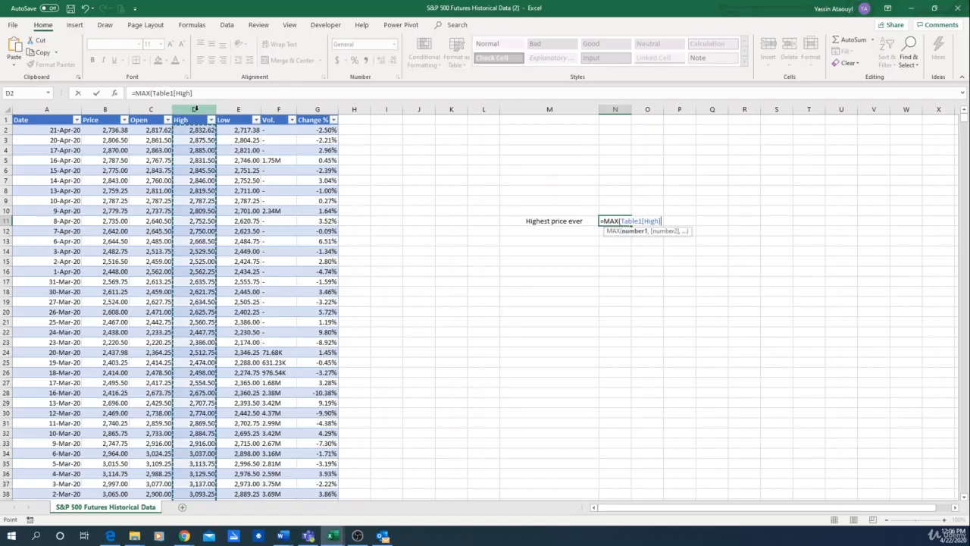
key(Return)
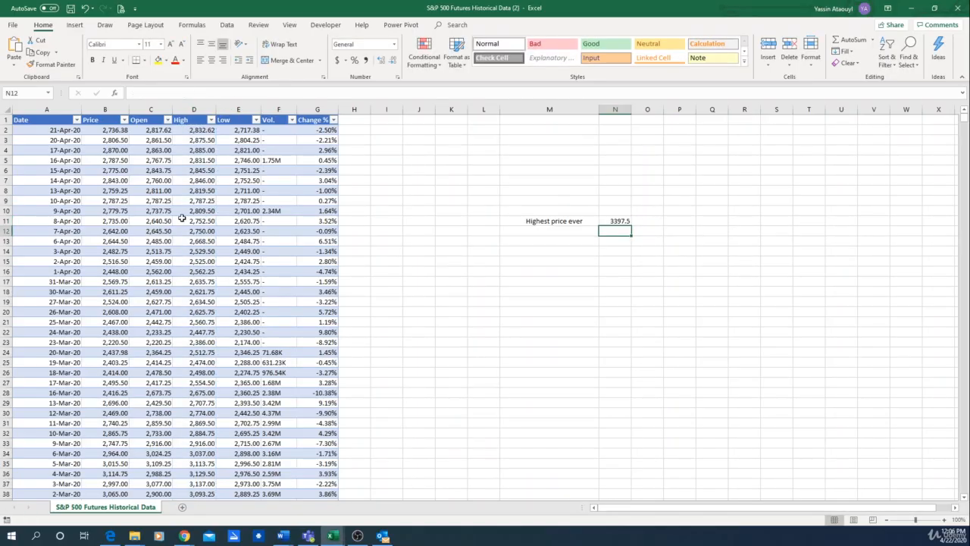
click(616, 222)
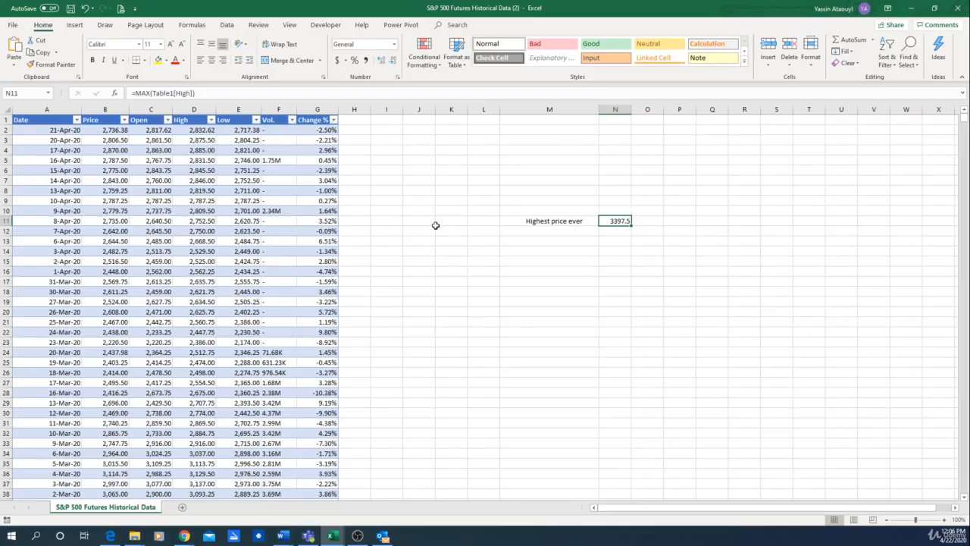
Step: Add the label "Lowest price ever" in cell M12
click(572, 230)
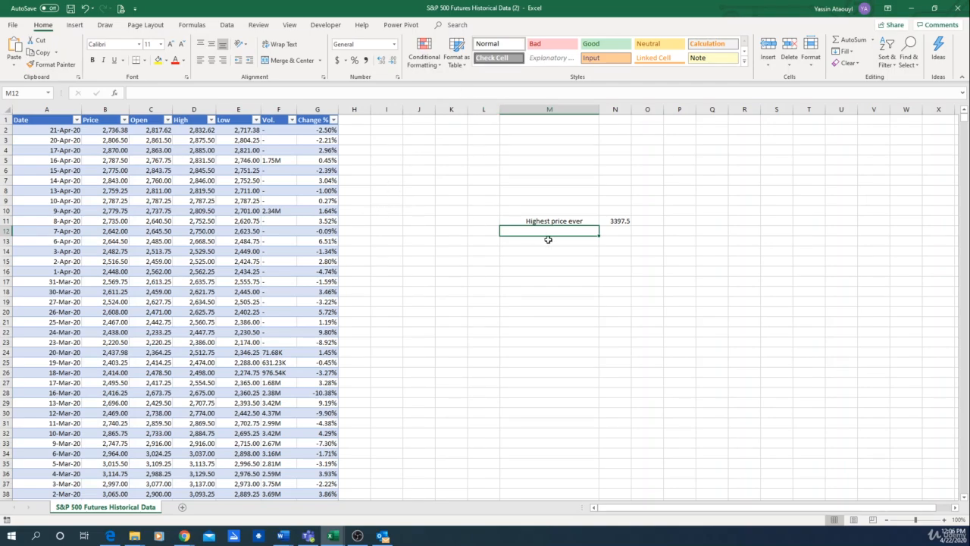
text(Lowe)
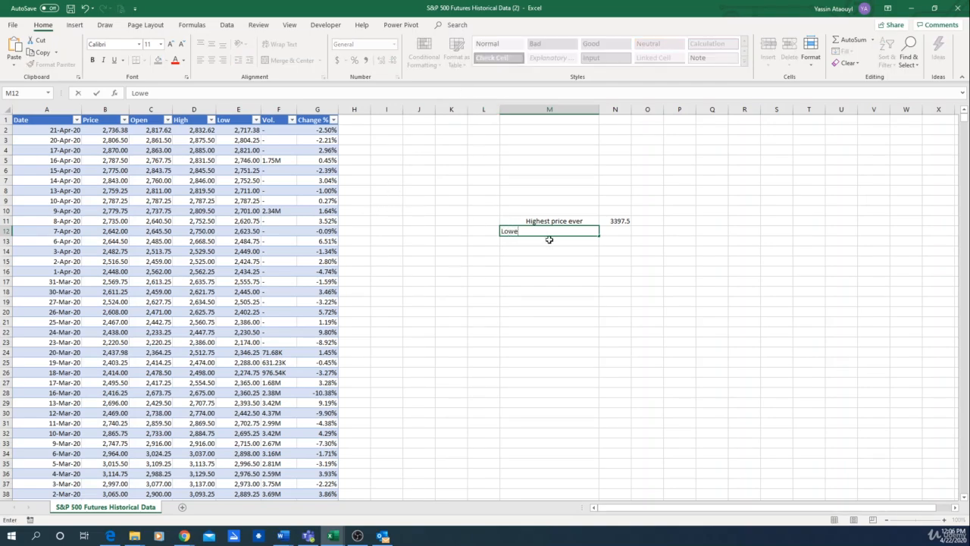
text(st price ever)
key(Return)
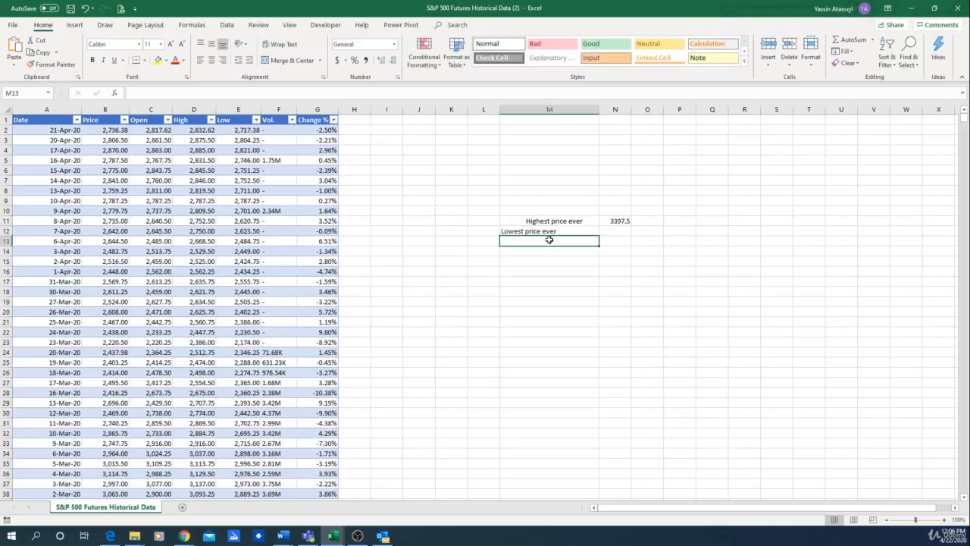
click(559, 229)
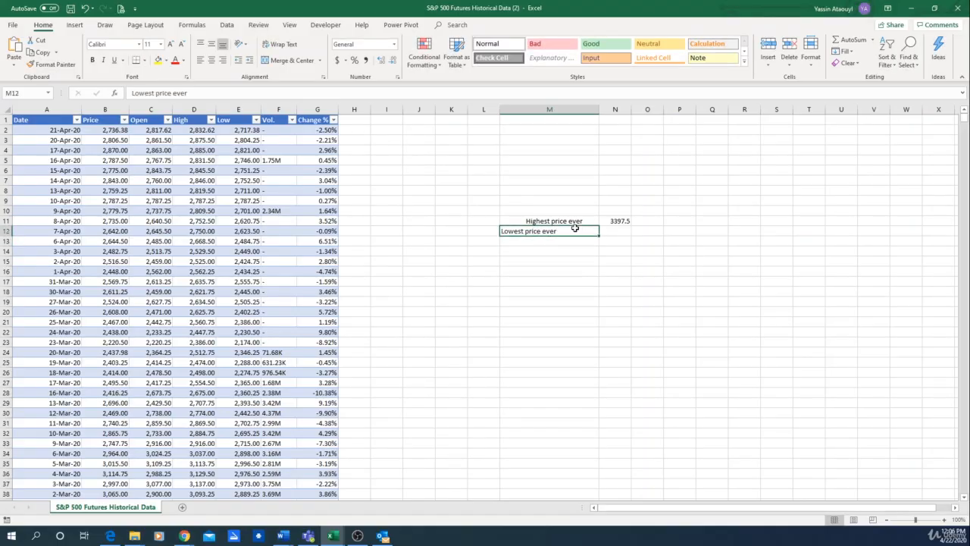
click(540, 220)
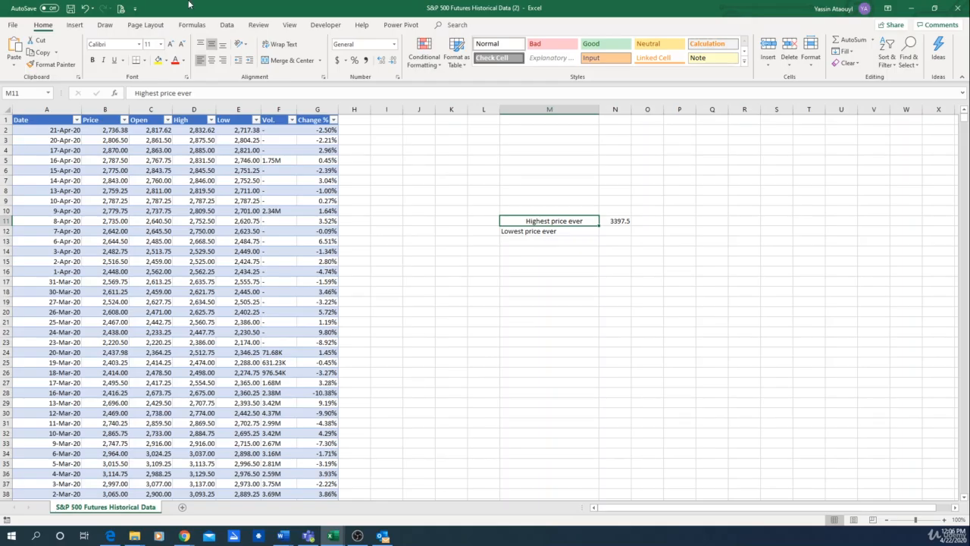
click(563, 237)
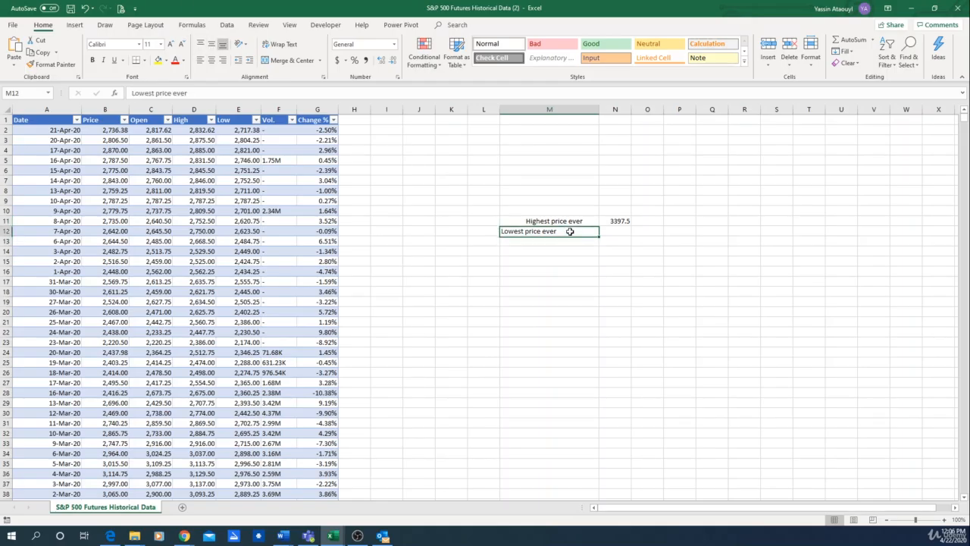
Step: Calculate the lowest price in N12 with MIN over the table's Low column
click(620, 231)
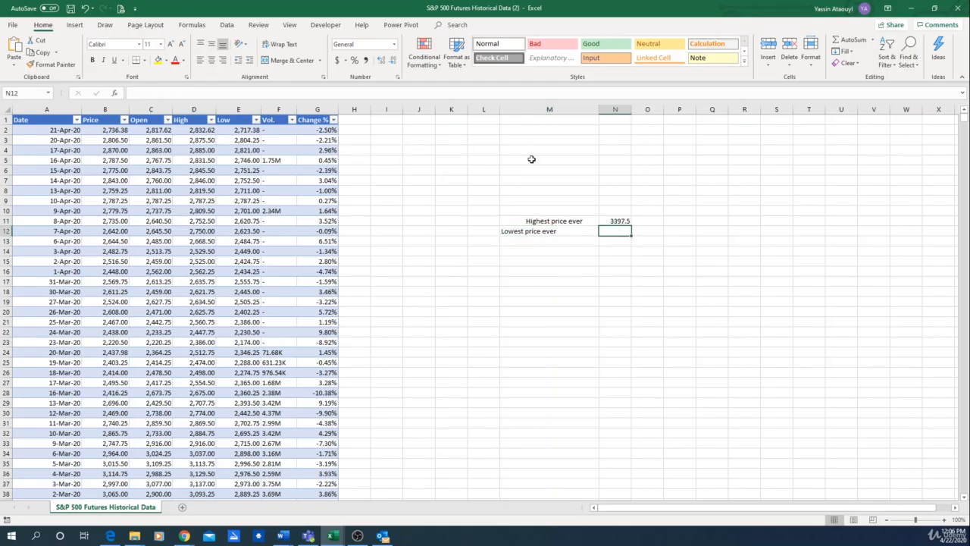
text(=)
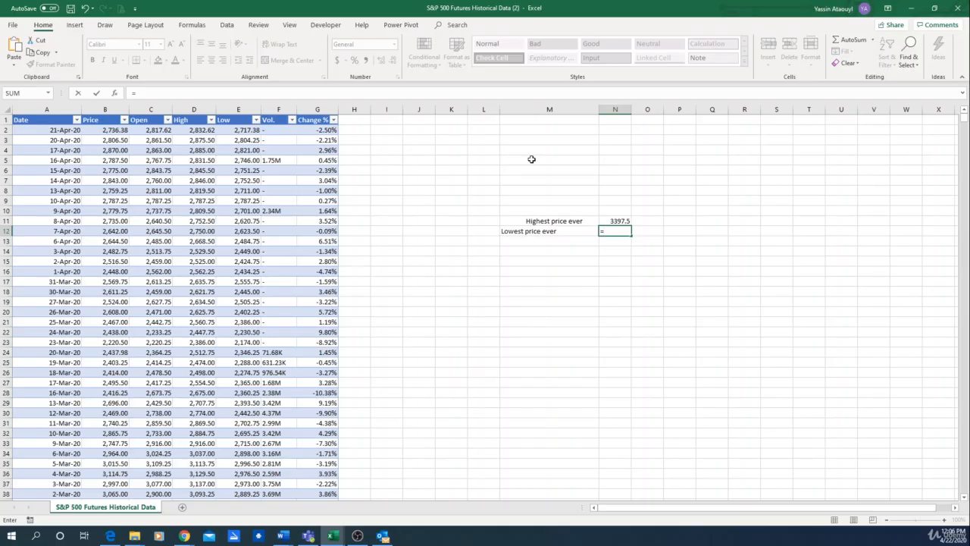
text(min)
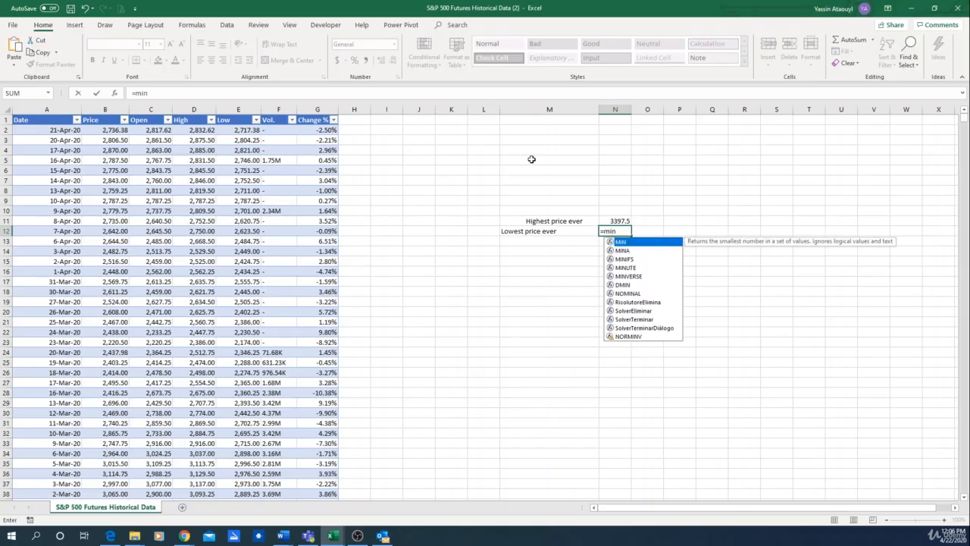
double_click(623, 242)
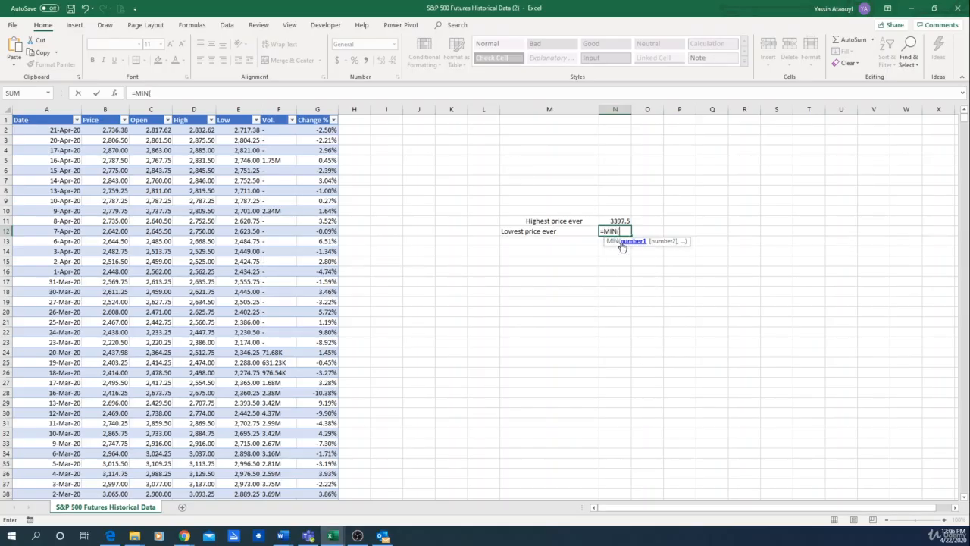
click(238, 115)
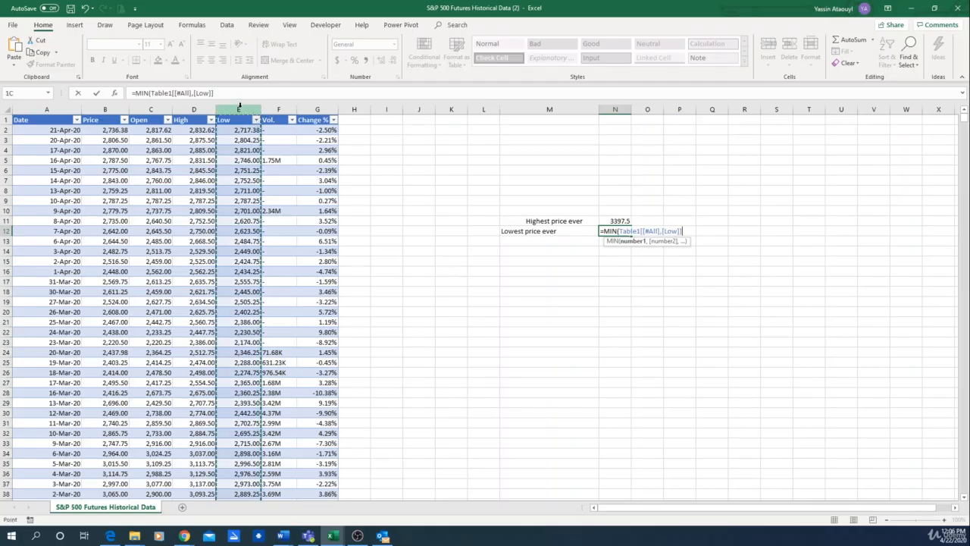
key(Return)
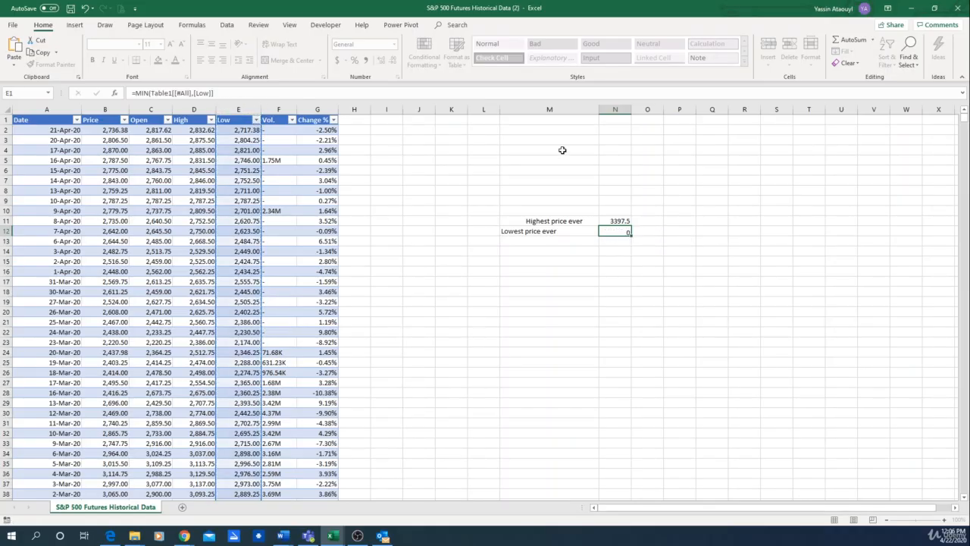
Step: Format the highest and lowest price results in N11:N12 with the dollar accounting number format
click(562, 220)
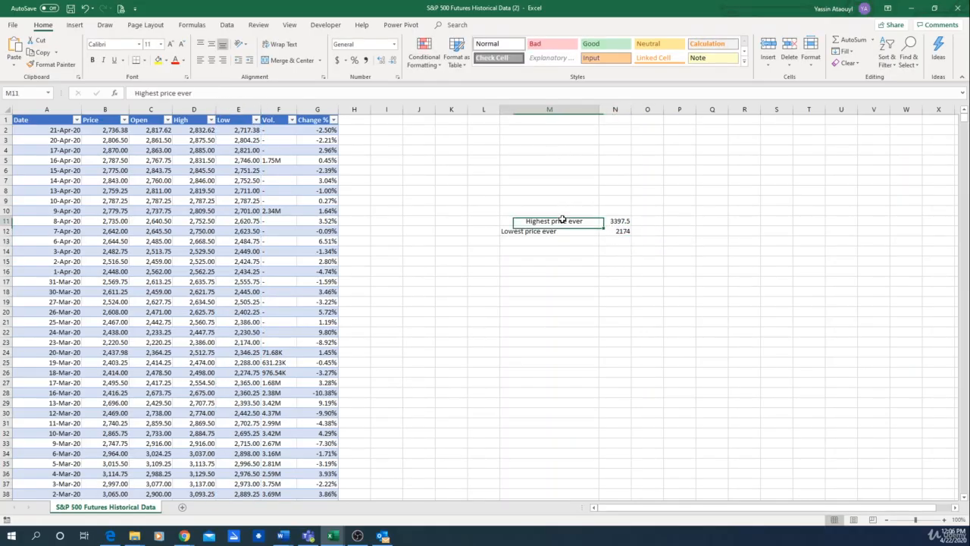
click(617, 221)
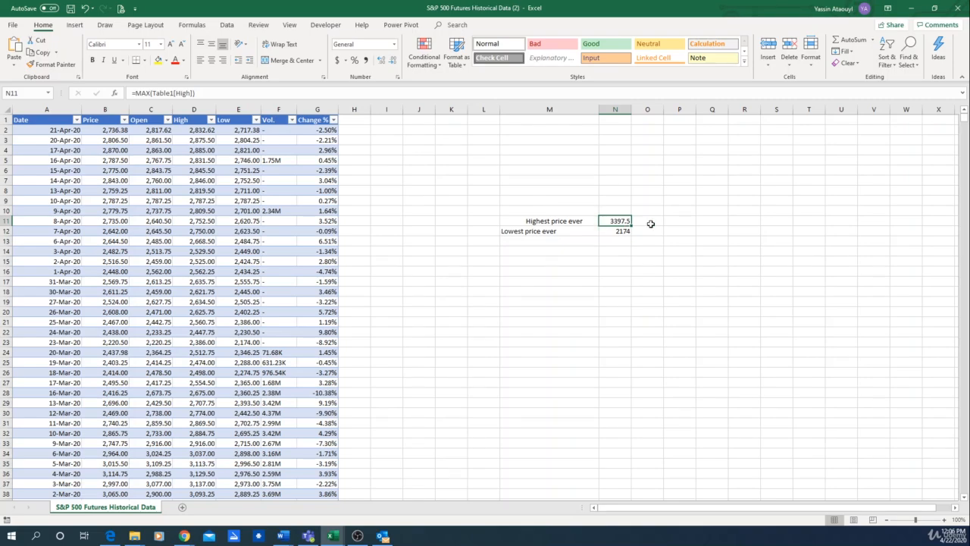
click(620, 231)
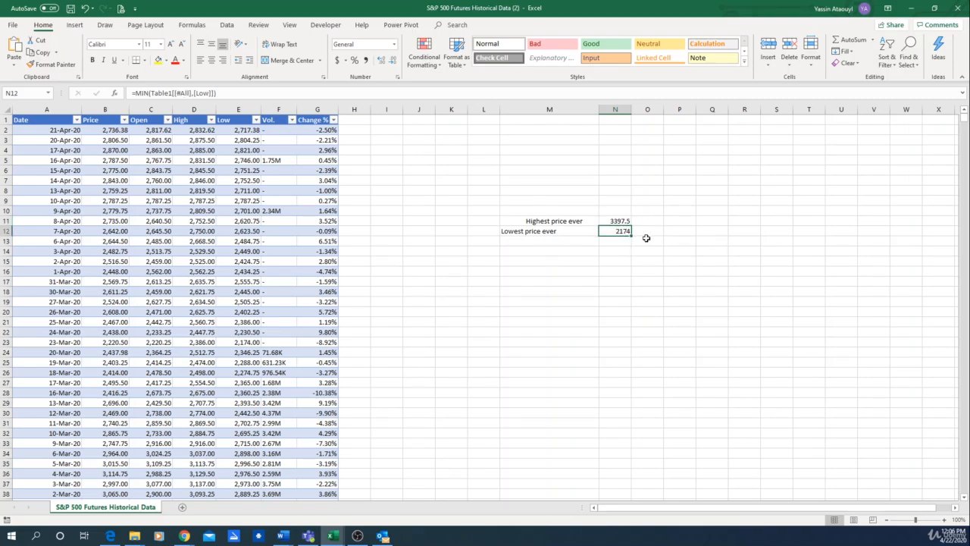
drag(617, 221, 620, 231)
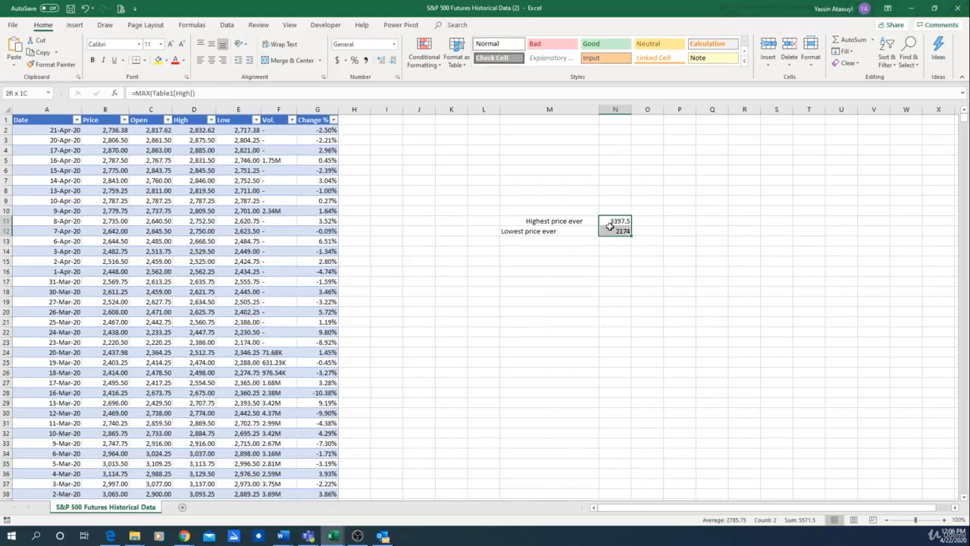
click(336, 59)
click(617, 291)
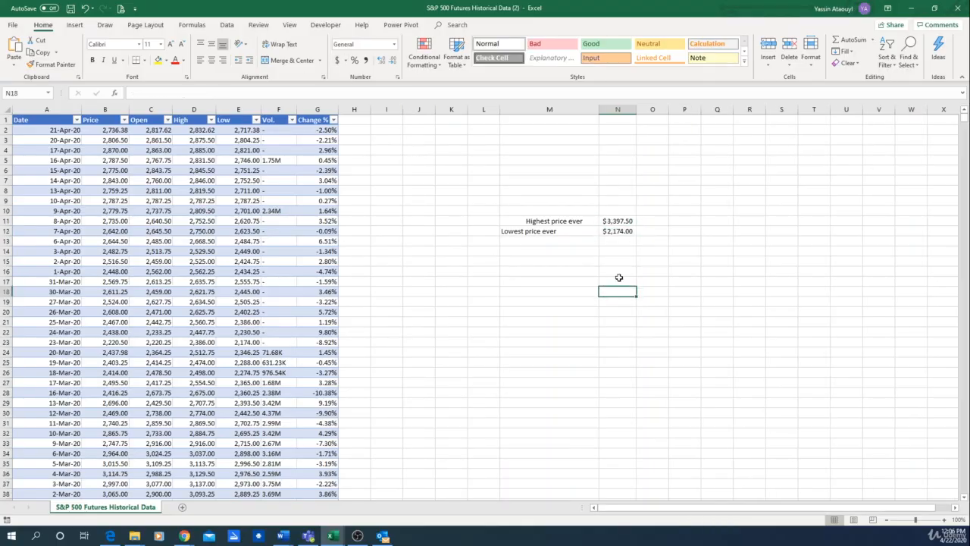
click(565, 249)
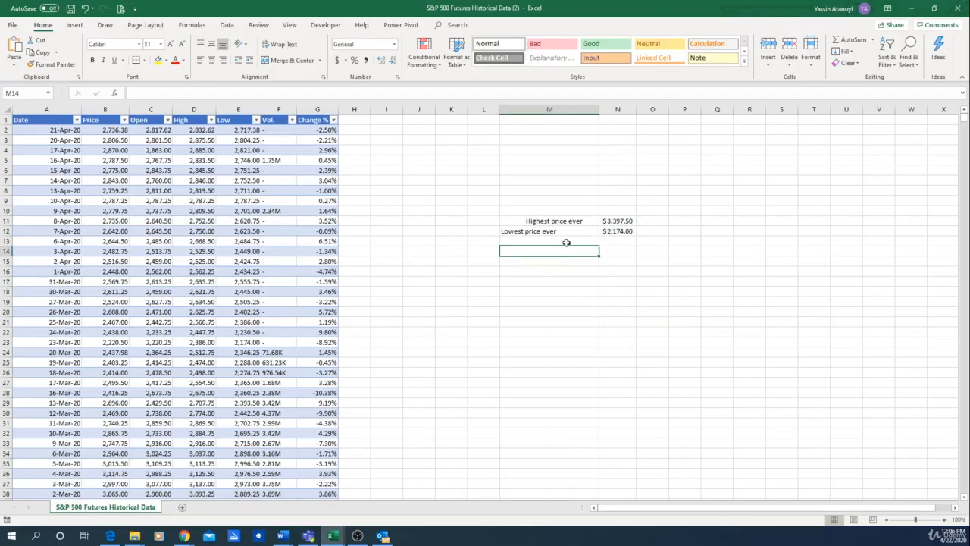
click(566, 238)
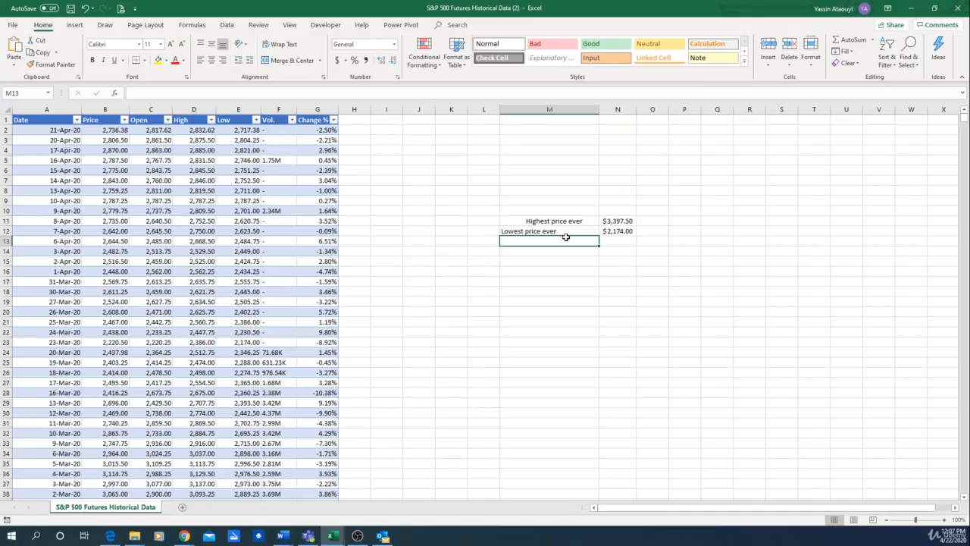
text(sta)
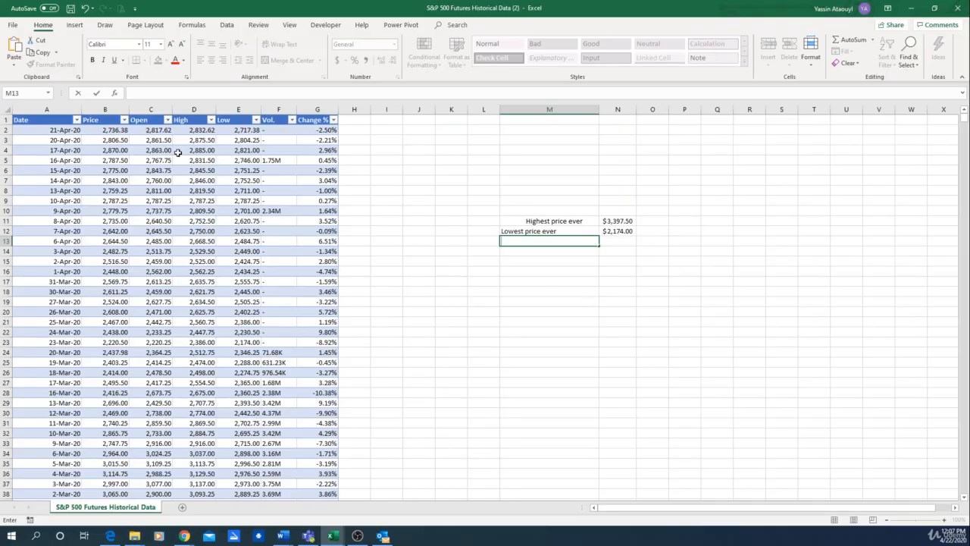
click(156, 130)
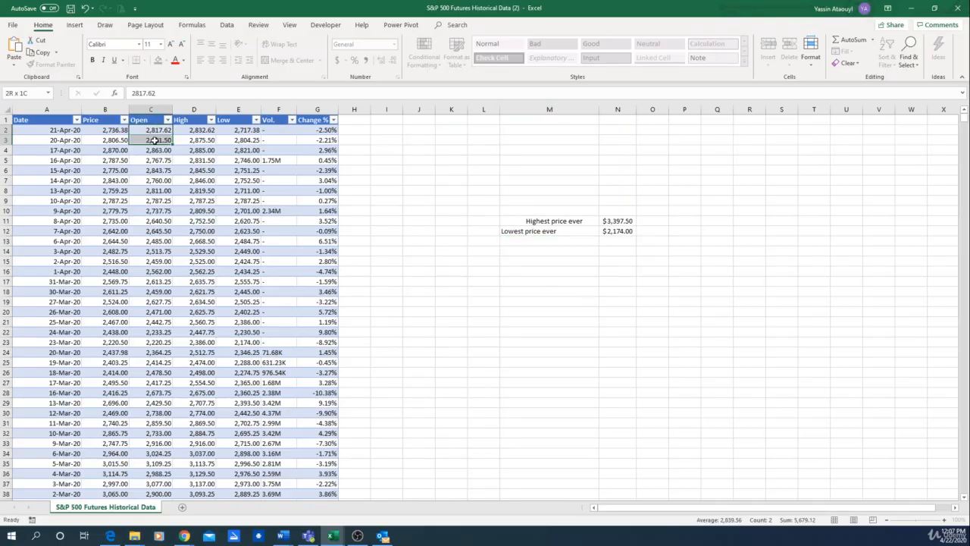
click(421, 280)
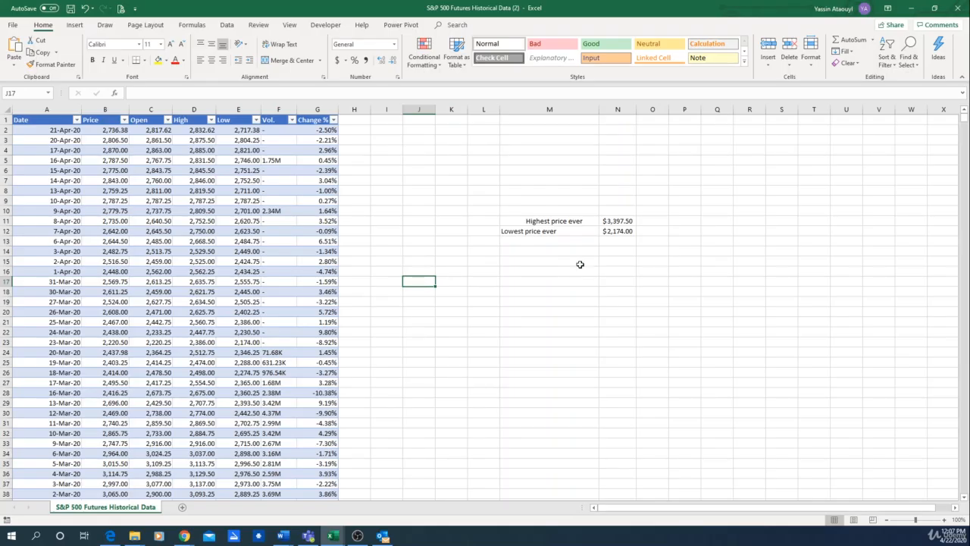
Step: Add the label "Standard deviation" in cell M13
click(564, 242)
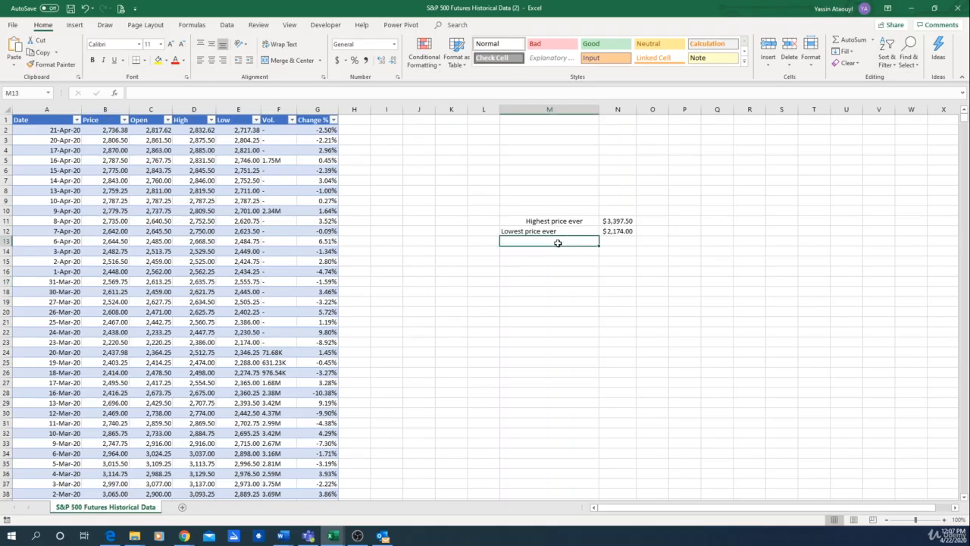
text(Standard deviatio)
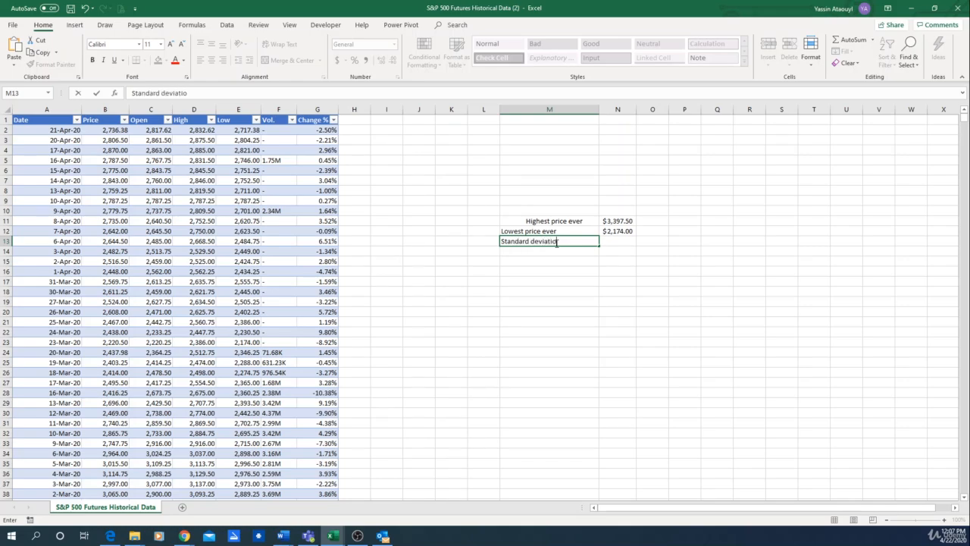
text(n)
key(Tab)
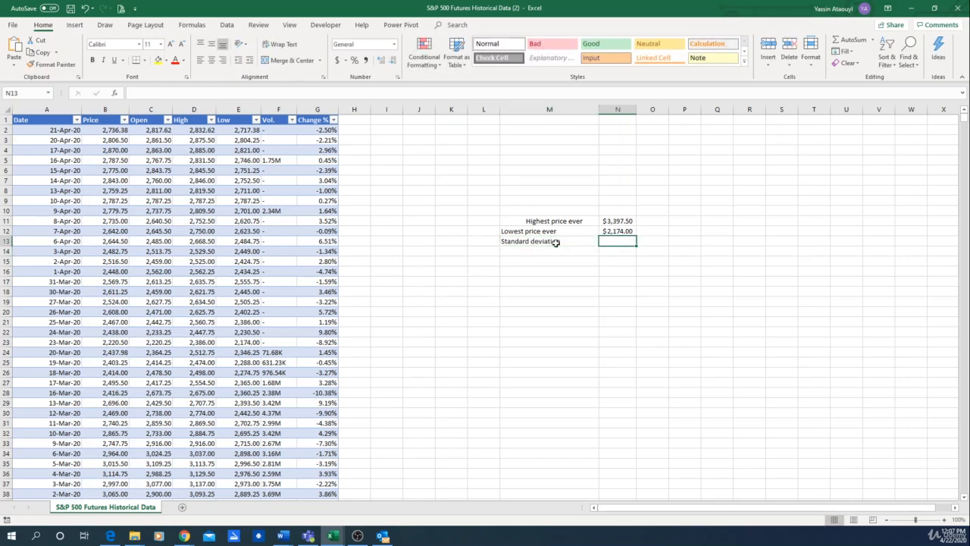
Step: Calculate the standard deviation of the Open prices in N13 with STDEV.P over the range C2:C288
text(=)
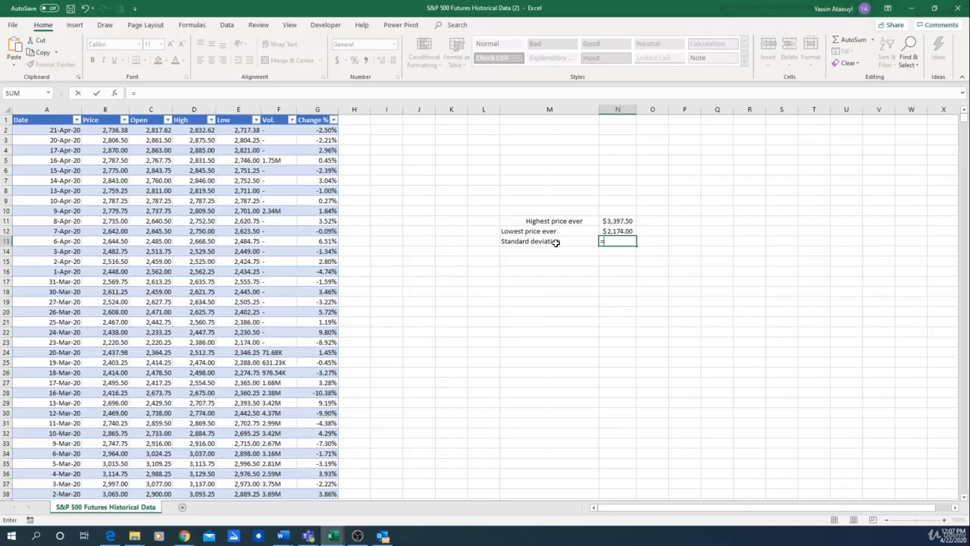
text(st)
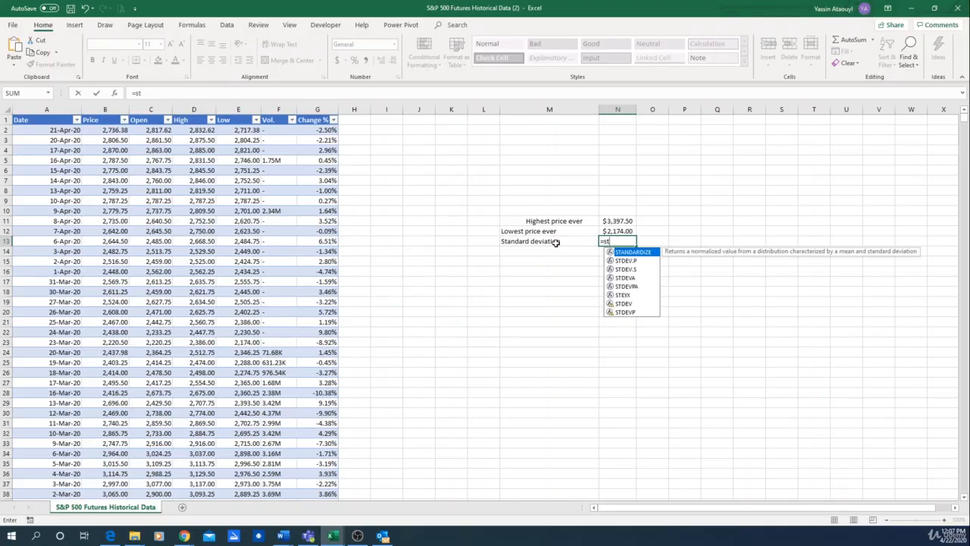
click(643, 262)
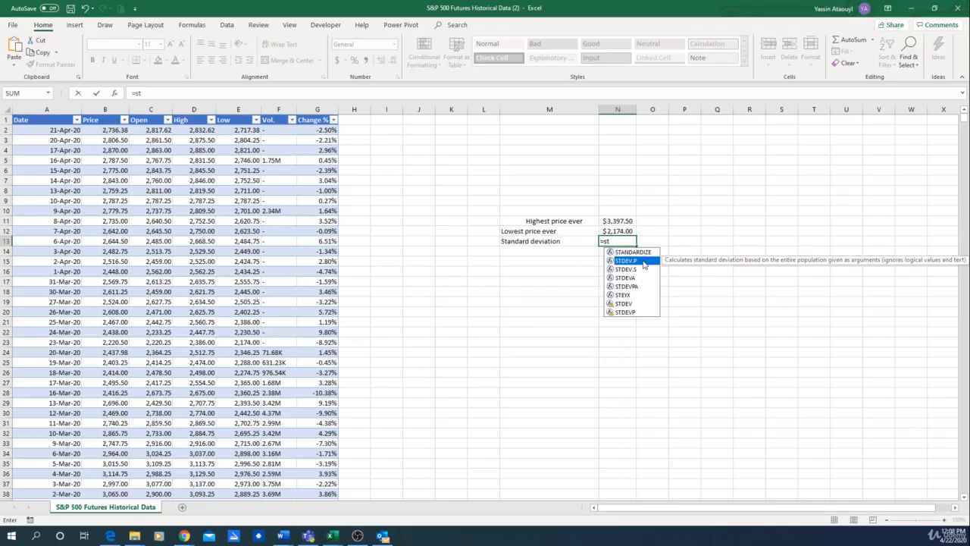
double_click(635, 262)
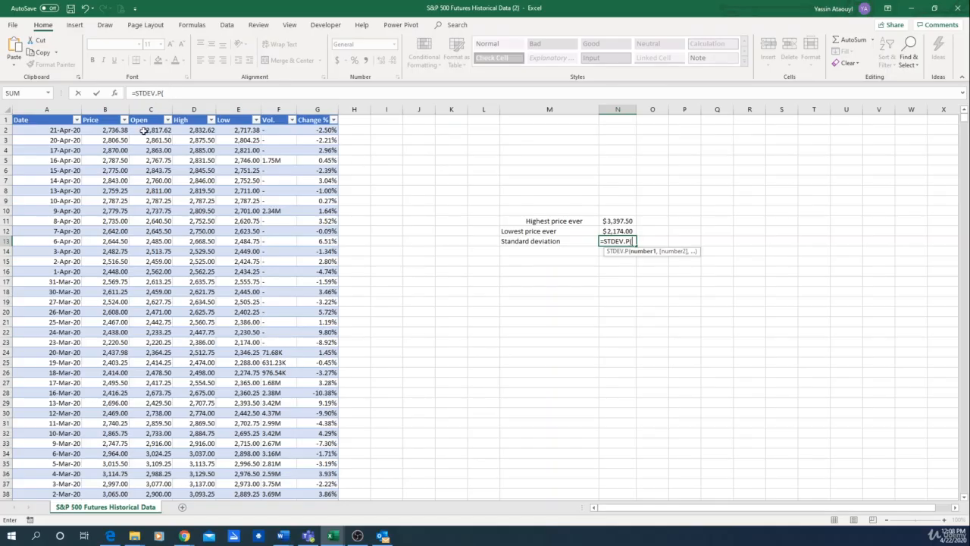
drag(152, 130, 172, 322)
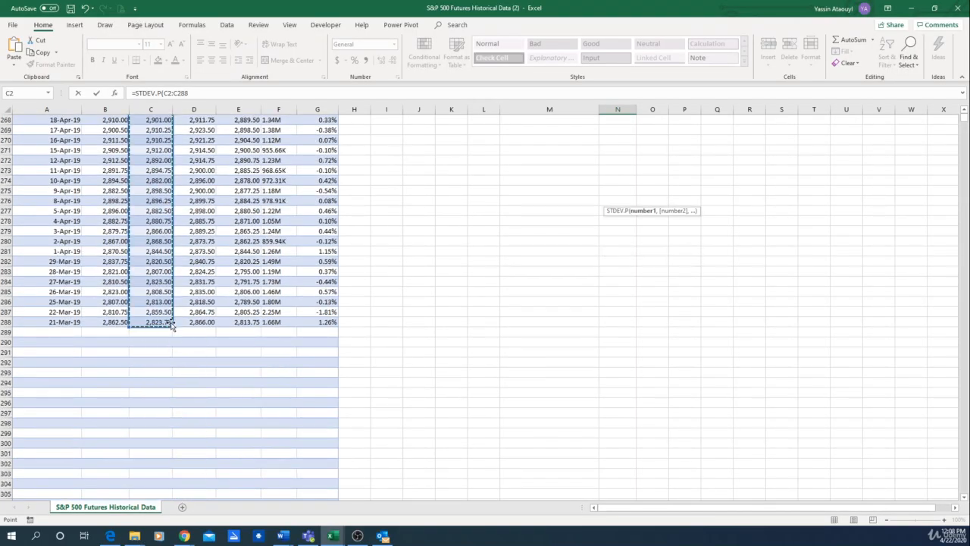
key(Return)
scroll(605, 321, up, 5)
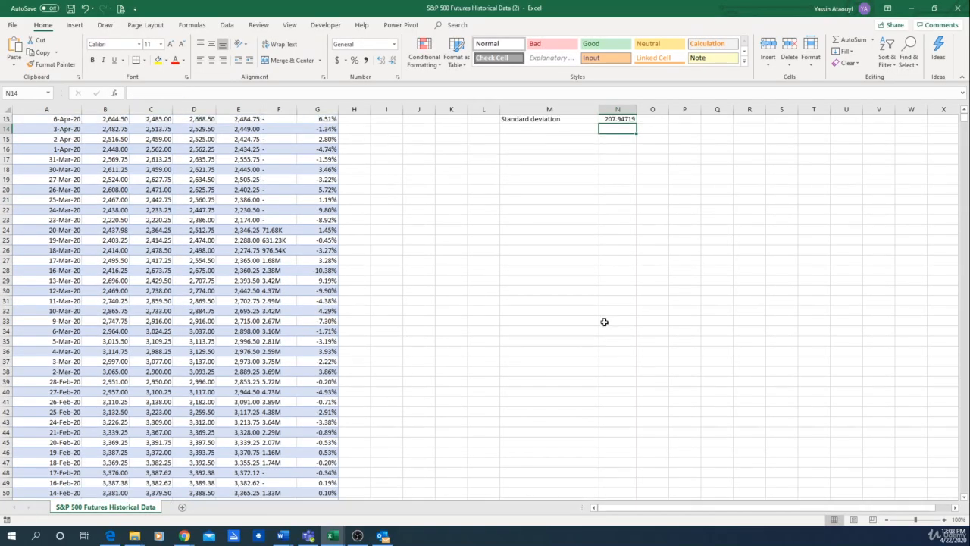
click(605, 241)
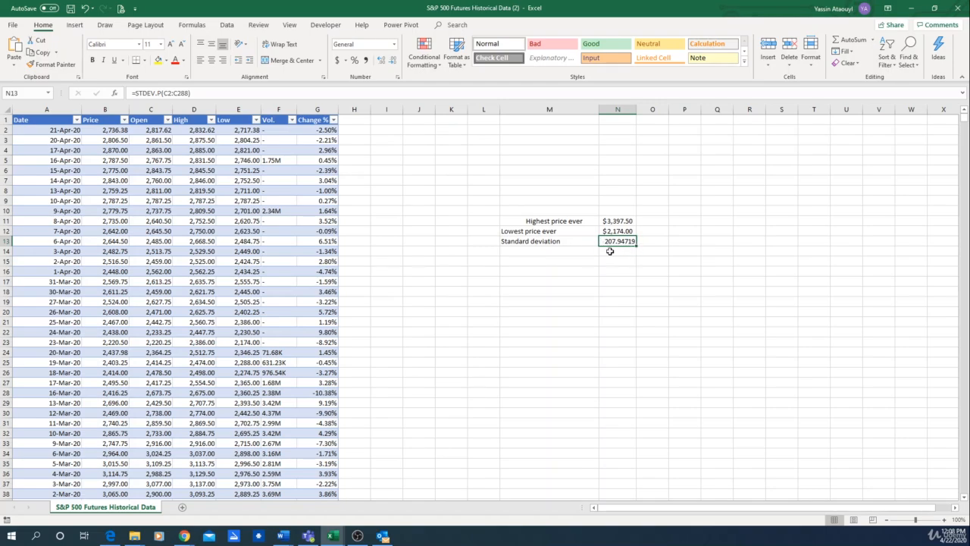
click(576, 252)
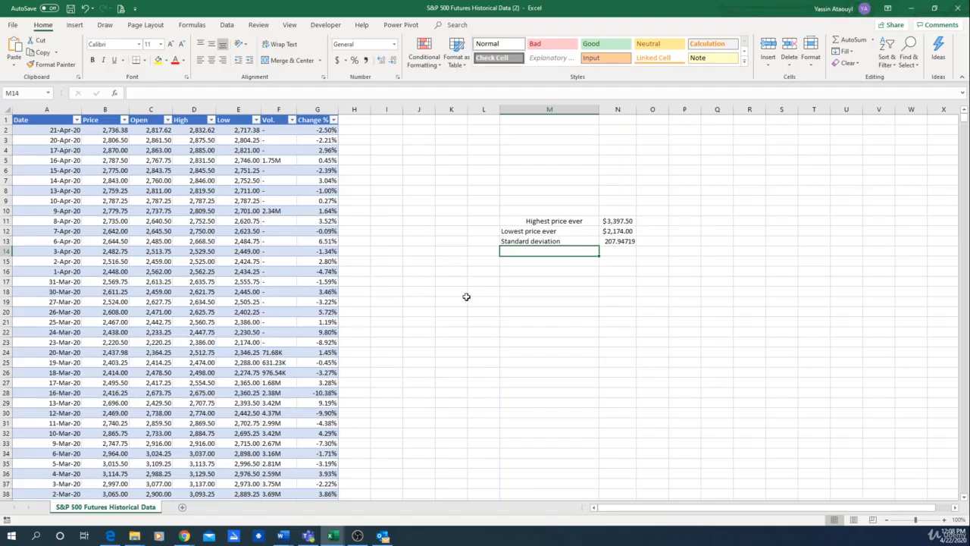
click(621, 241)
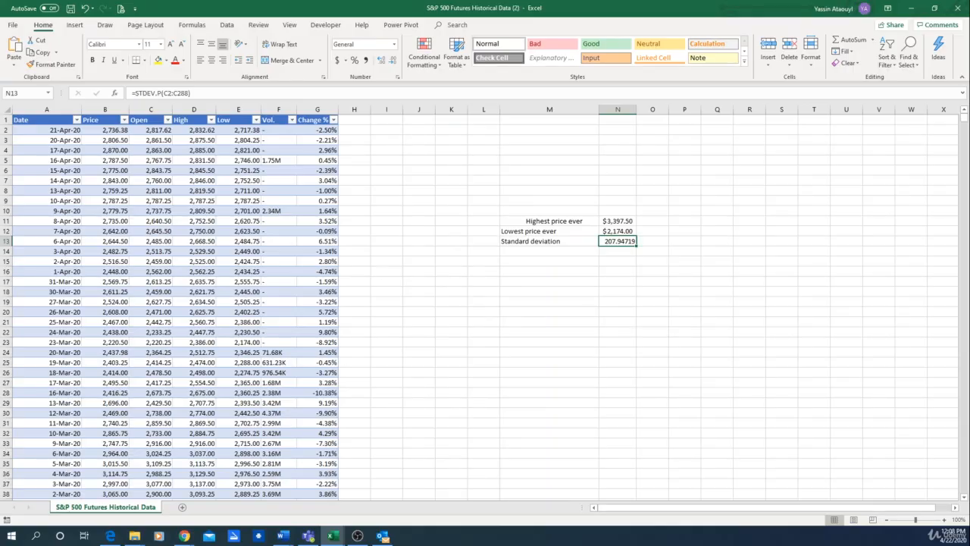
key(alt+Tab)
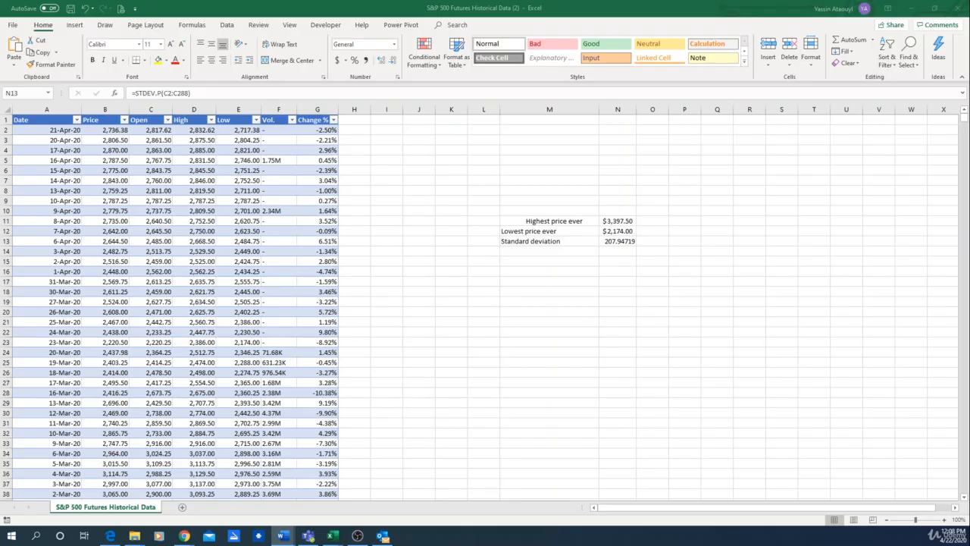
key(alt+Tab)
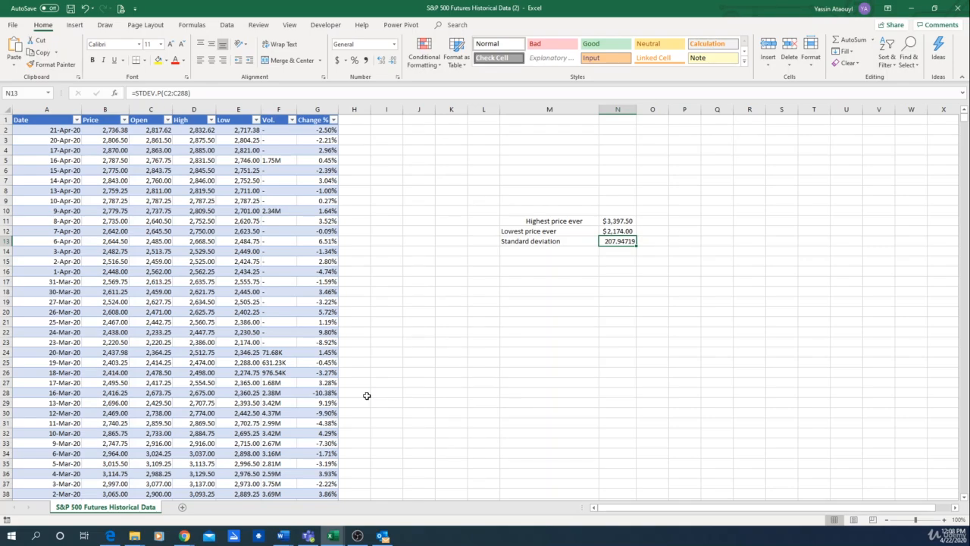
click(360, 139)
click(359, 132)
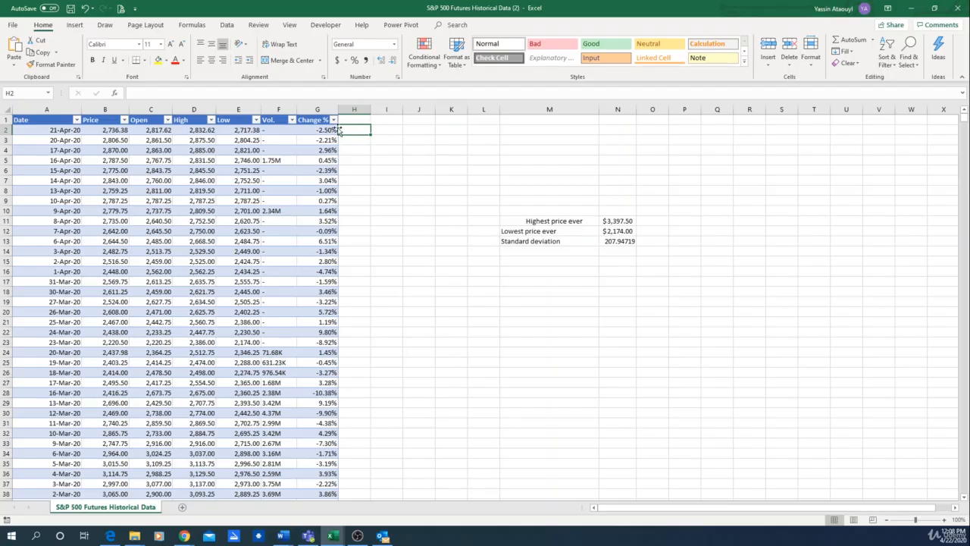
click(322, 130)
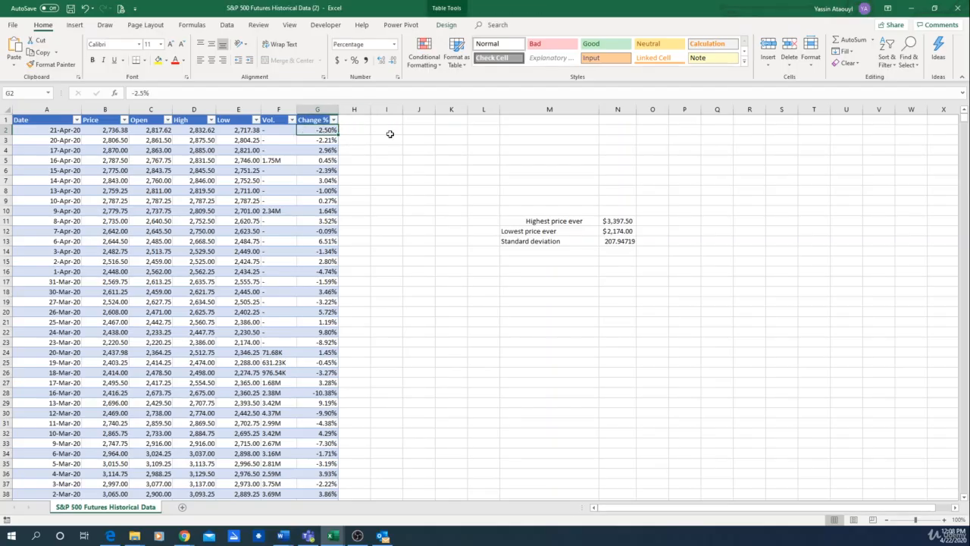
text(=abs)
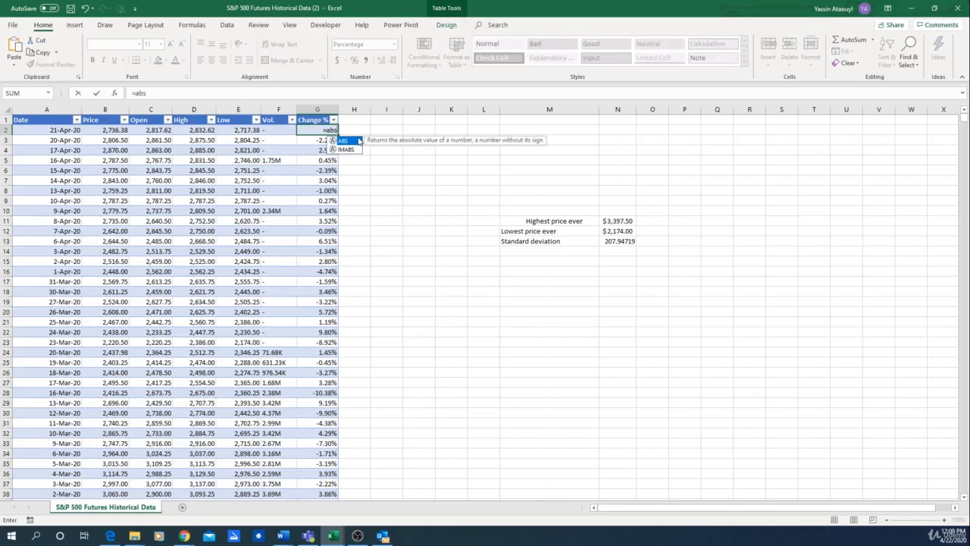
double_click(360, 142)
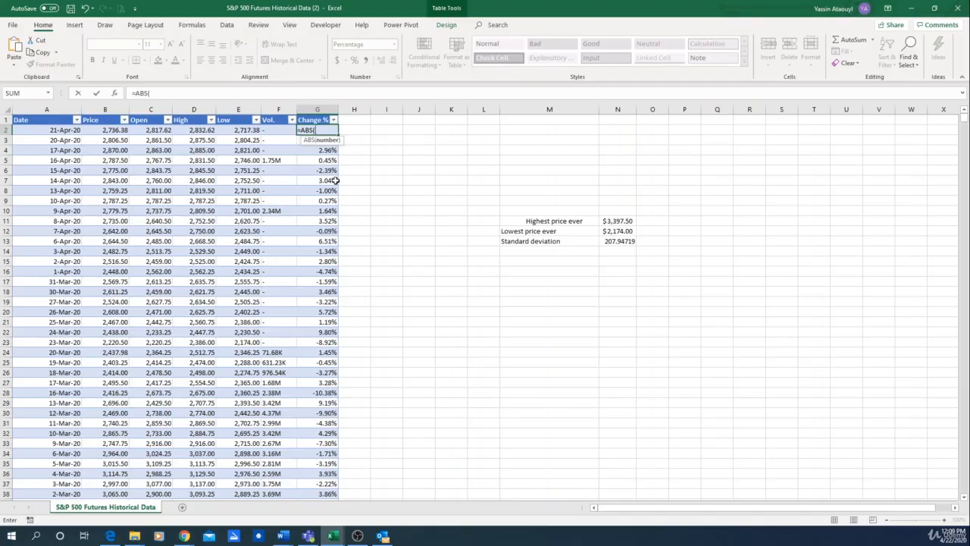
key(BackSpace)
key(BackSpace)
key(BackSpace)
key(BackSpace)
key(BackSpace)
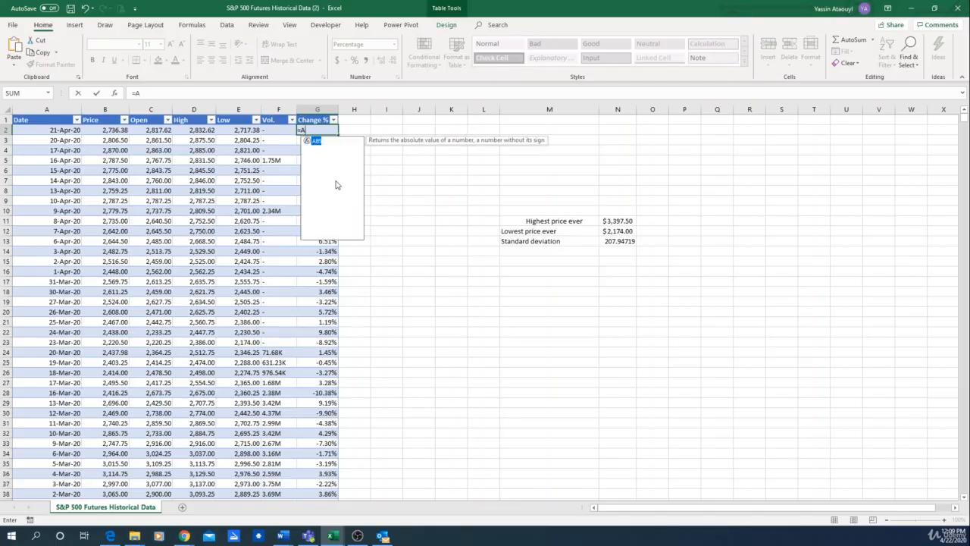
key(Return)
key(ctrl+z)
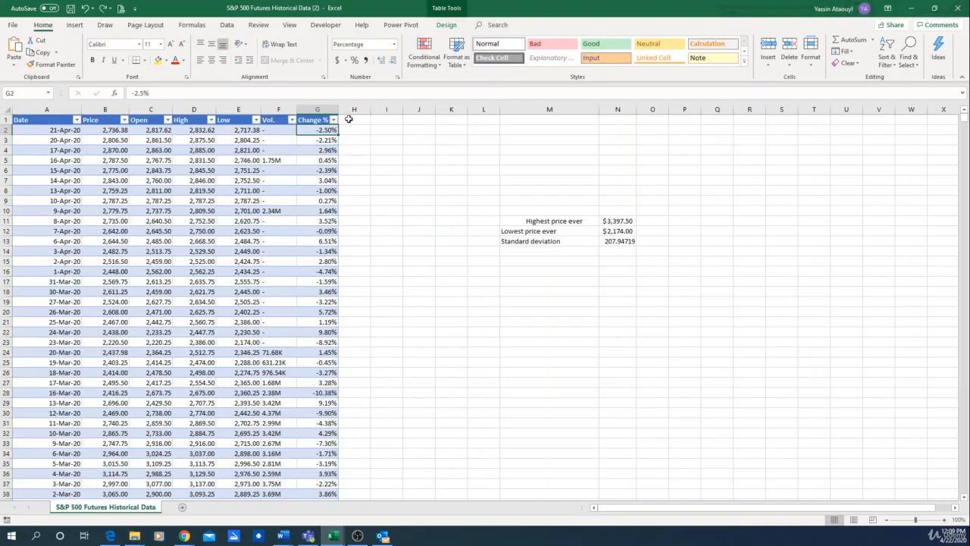
Step: Calculate the absolute value of each Change % entry in a new table column, entering the ABS formula in H2
click(353, 128)
text(=)
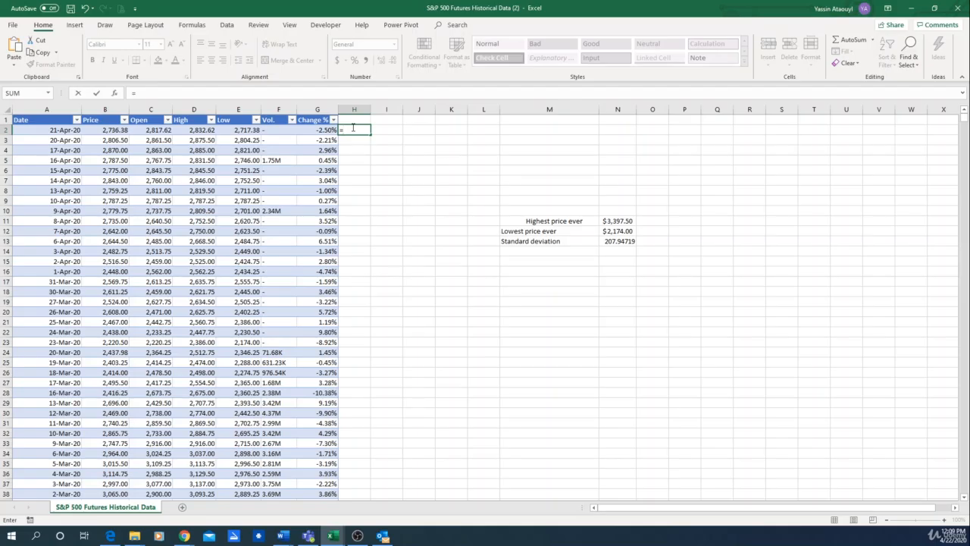
text(abs()
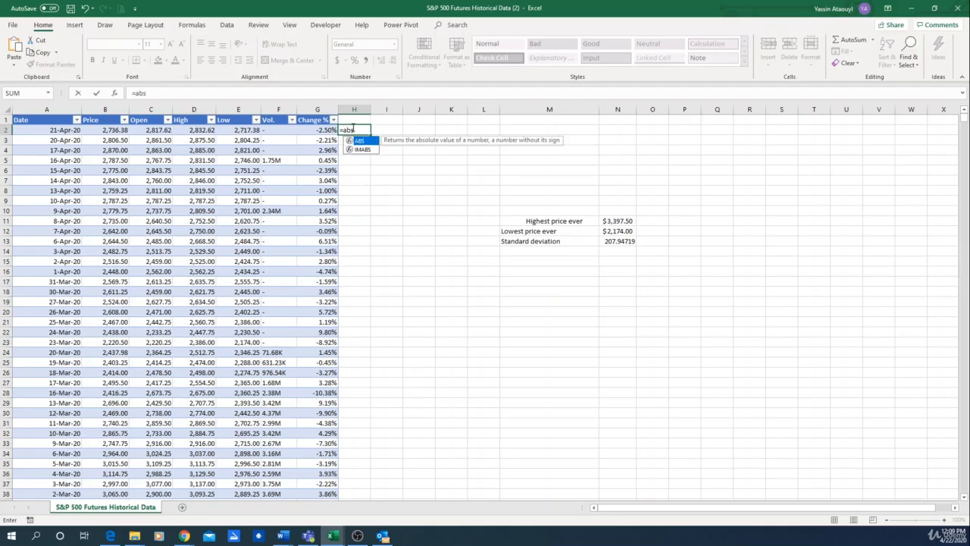
click(325, 130)
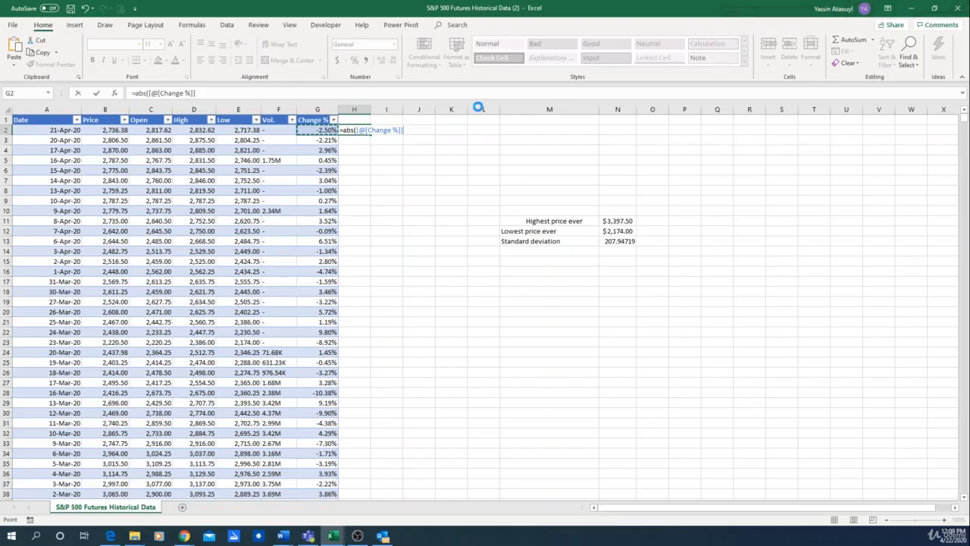
text())
key(Return)
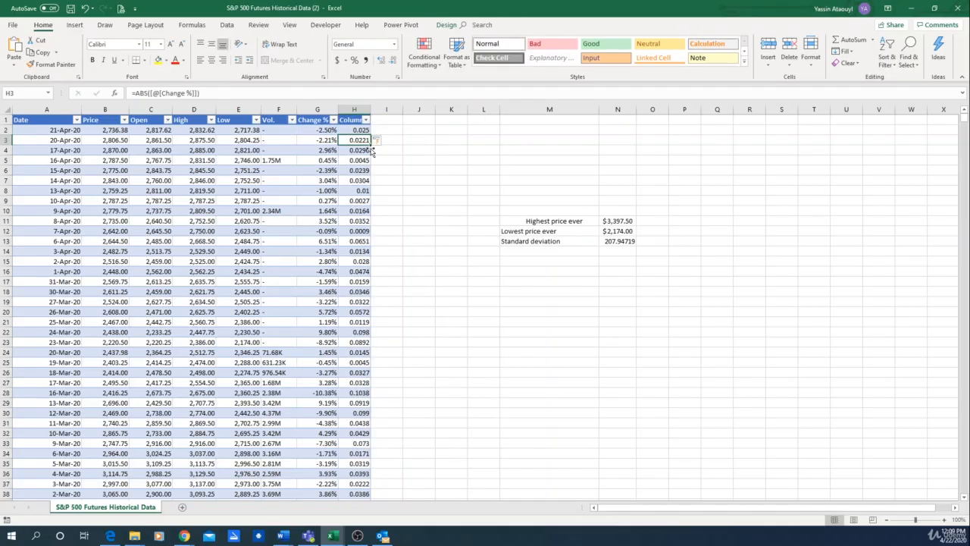
click(439, 132)
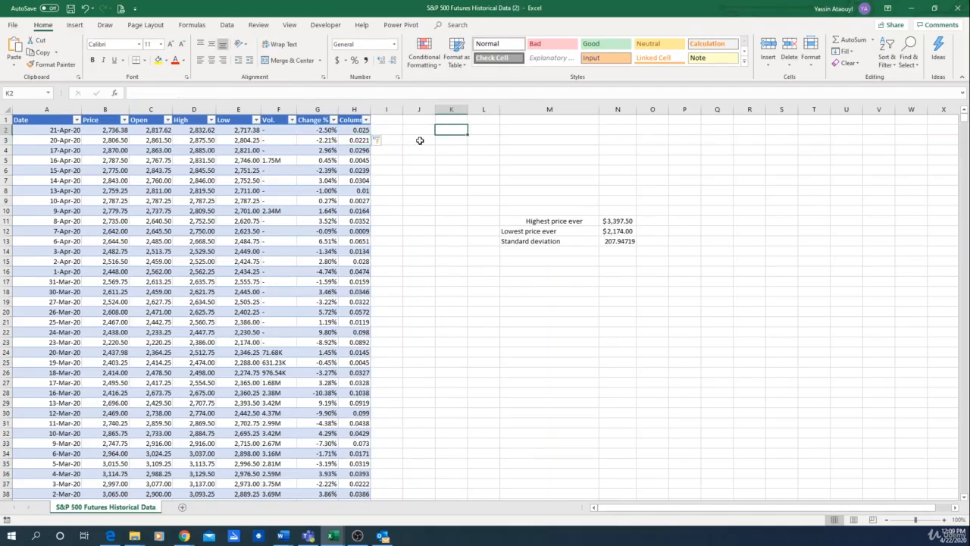
Step: Format column H as percentages and widen the column slightly
click(362, 130)
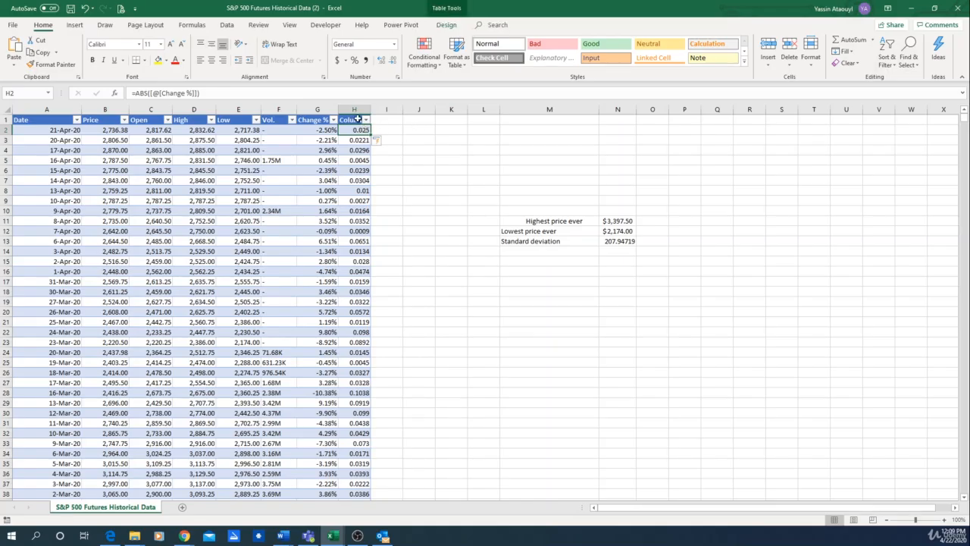
click(353, 106)
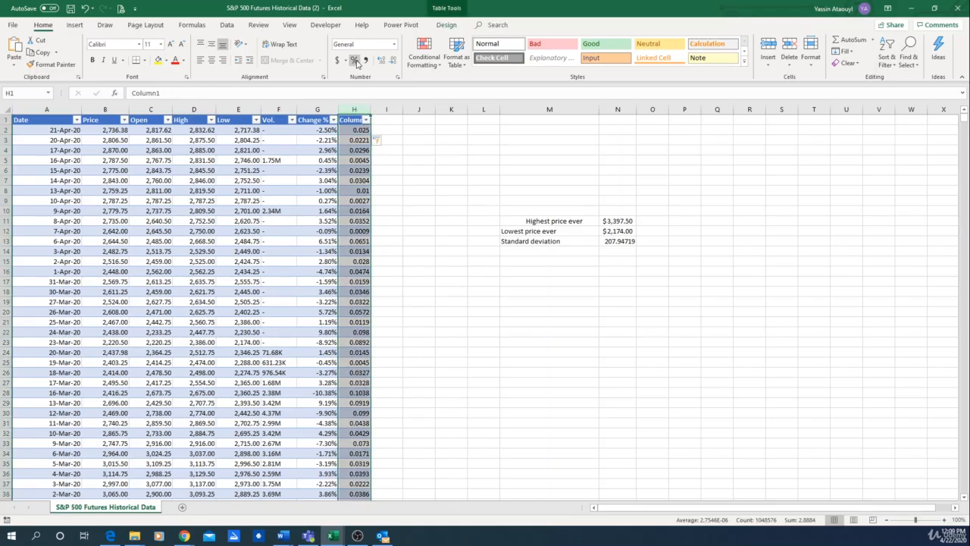
click(354, 60)
click(388, 190)
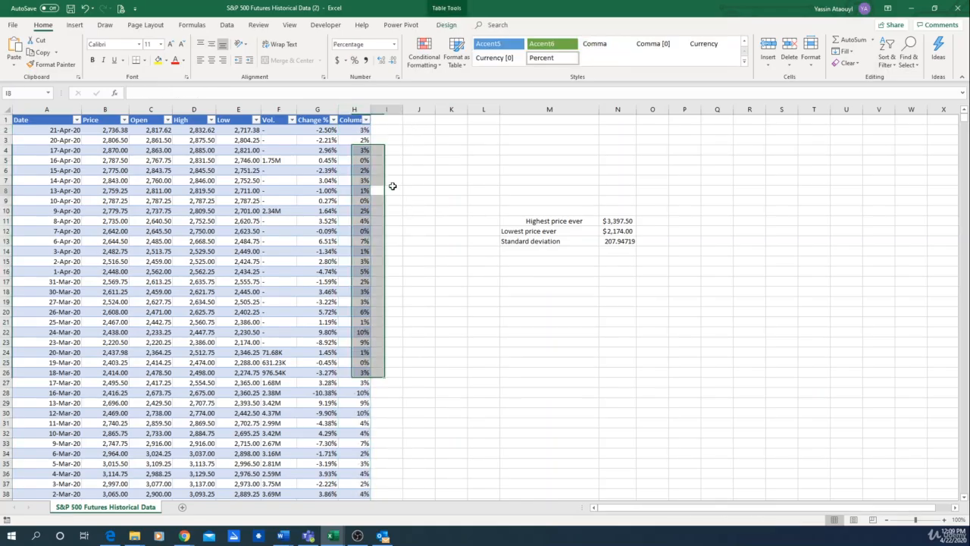
drag(369, 109, 371, 109)
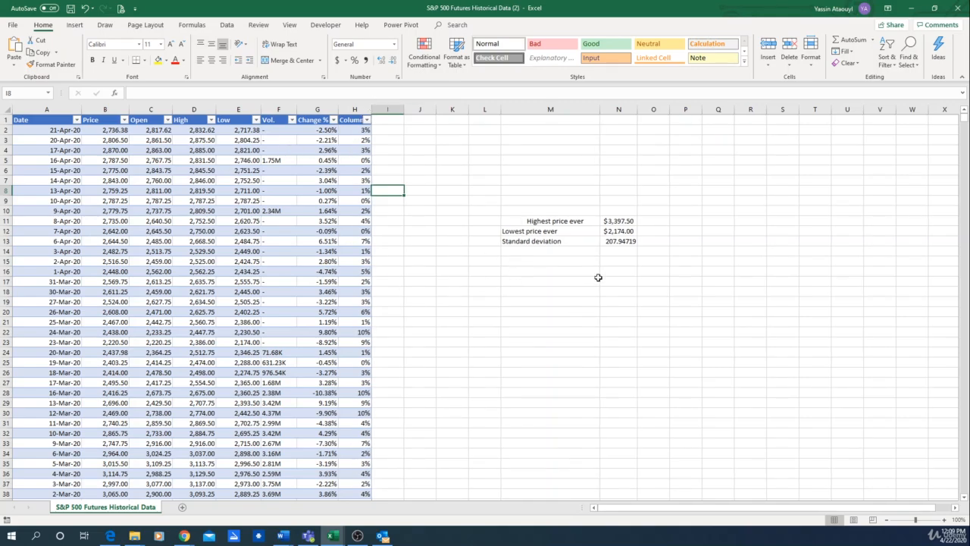
click(535, 251)
text(=ma)
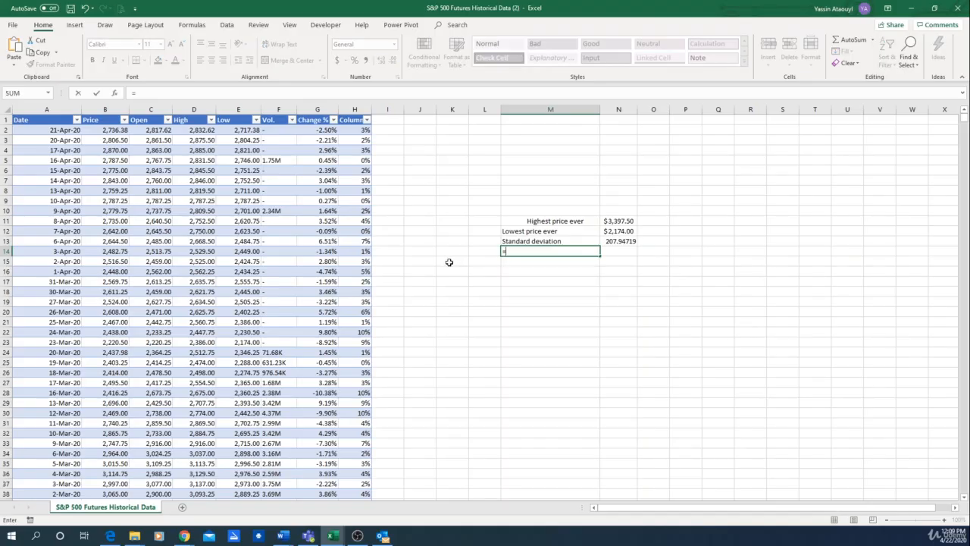
key(BackSpace)
key(BackSpace)
key(BackSpace)
key(Escape)
Step: Add the label "highest price movement" in cell M14
text(hi)
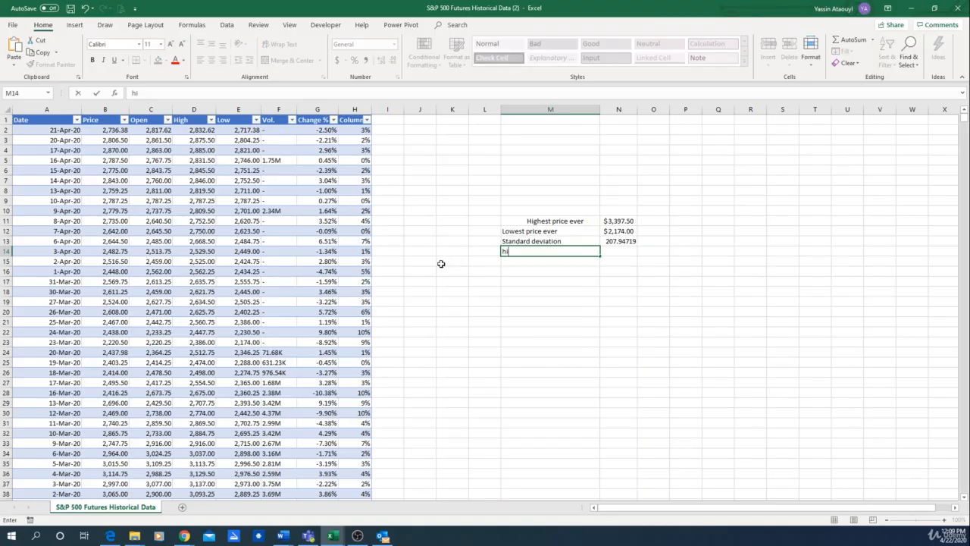
text(ghest price movement)
key(Tab)
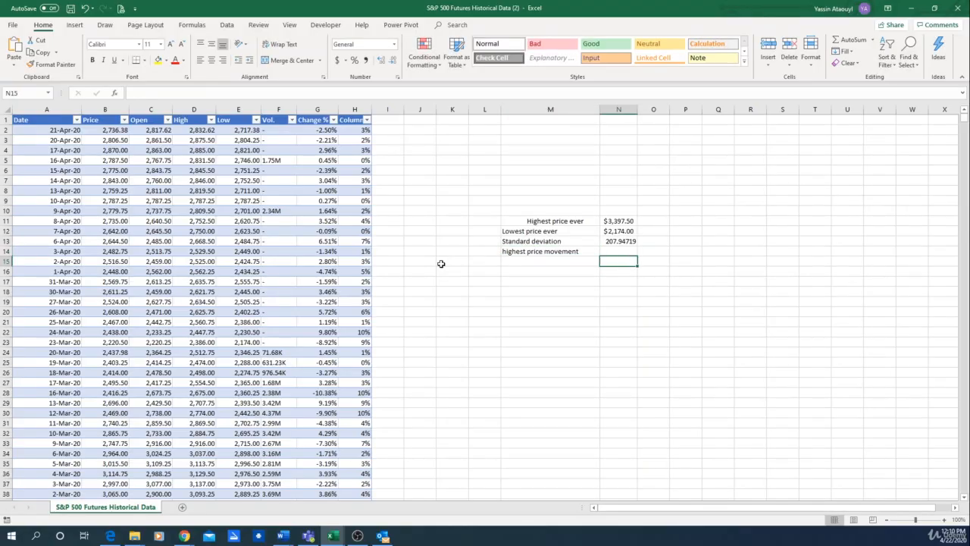
Step: Calculate the highest price movement in N14 with MAX over the absolute change column H, and format it as a percentage
key(Up)
key(Down)
text(=max()
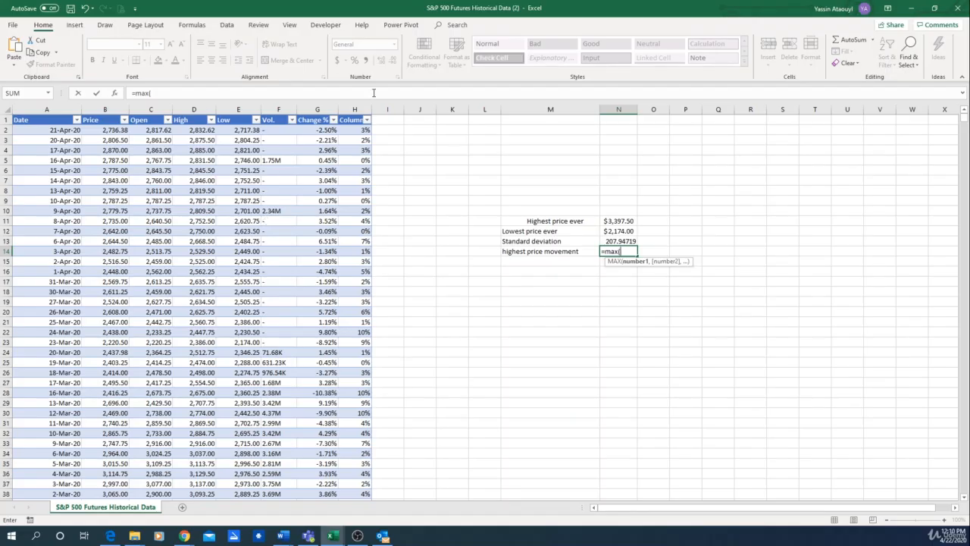
click(351, 107)
key(Return)
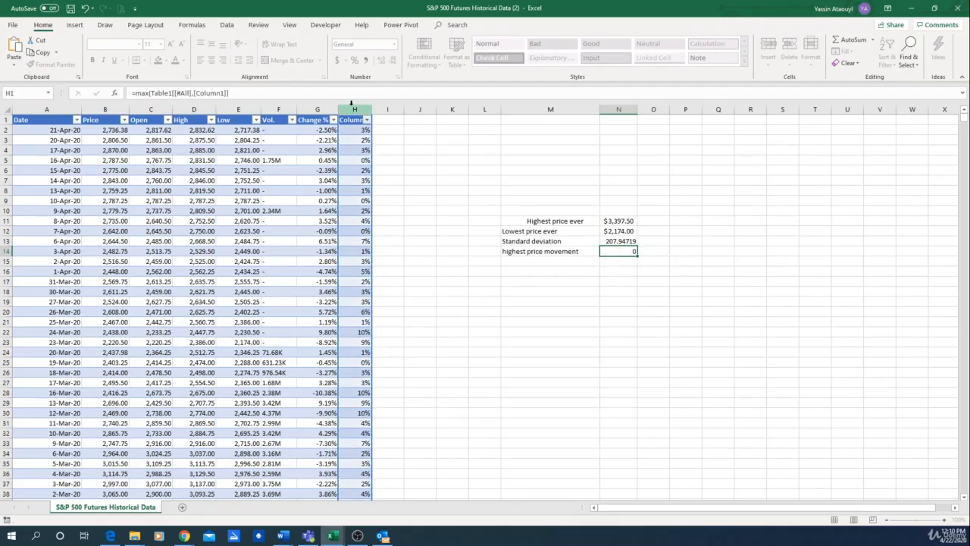
click(622, 252)
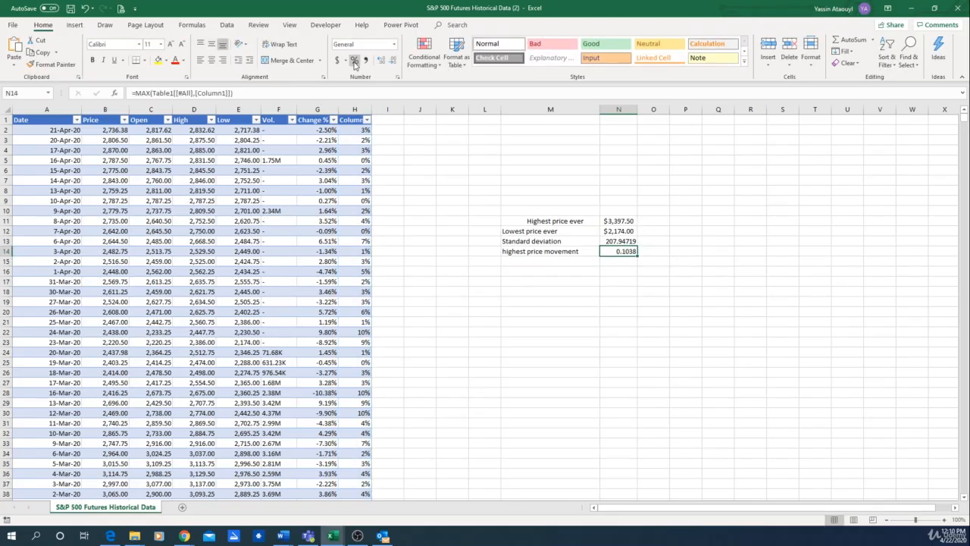
key(ctrl+shift+5)
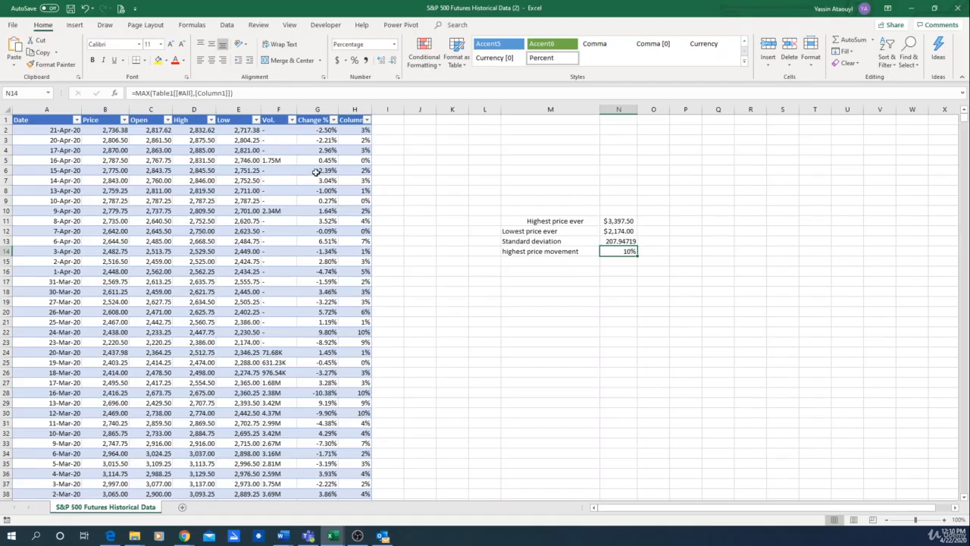
Step: Add the label "lowest price movement" in cell M15
click(532, 262)
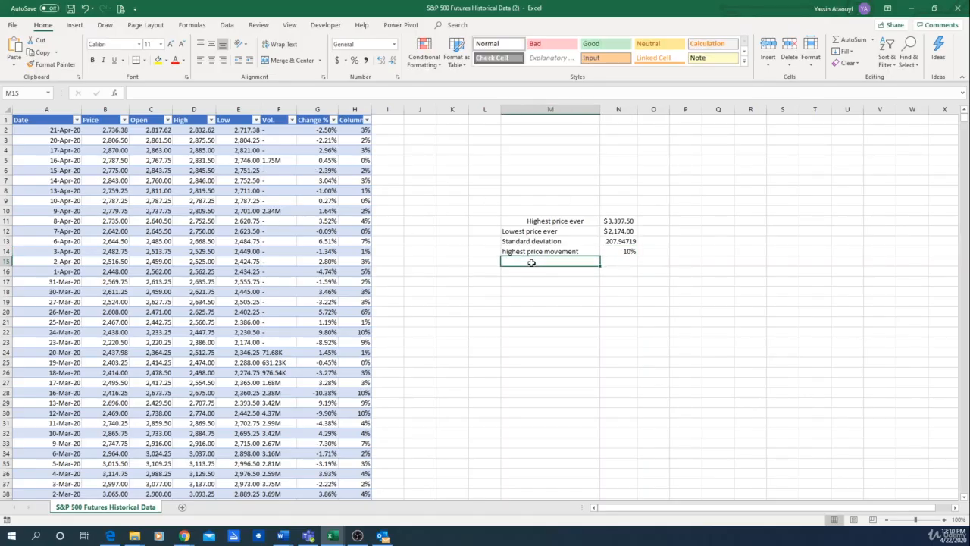
text(l)
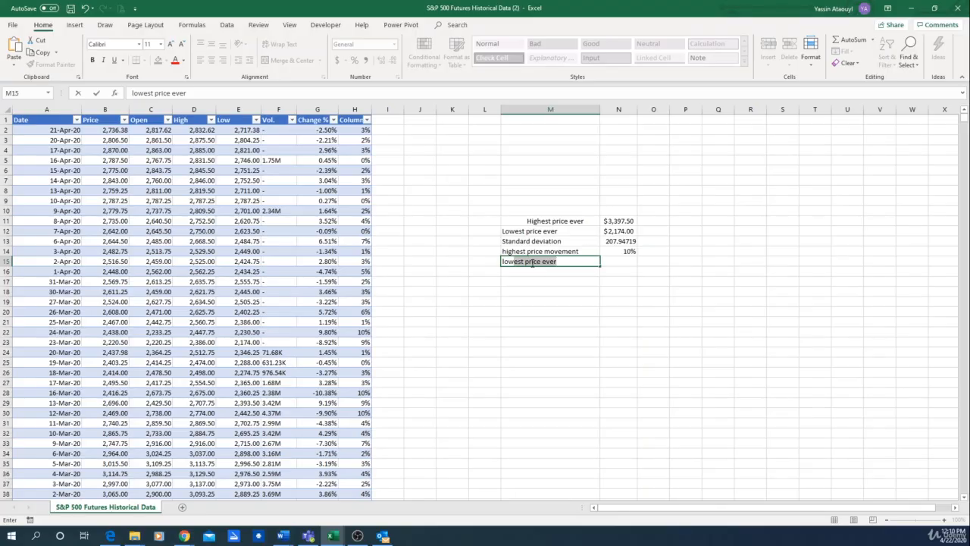
text(owwest price m)
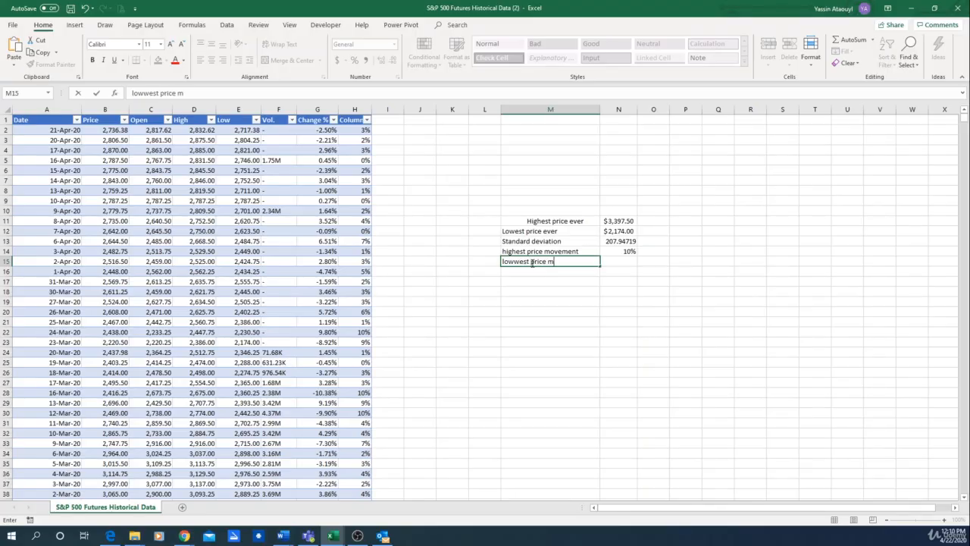
text(ovement)
key(ctrl+Return)
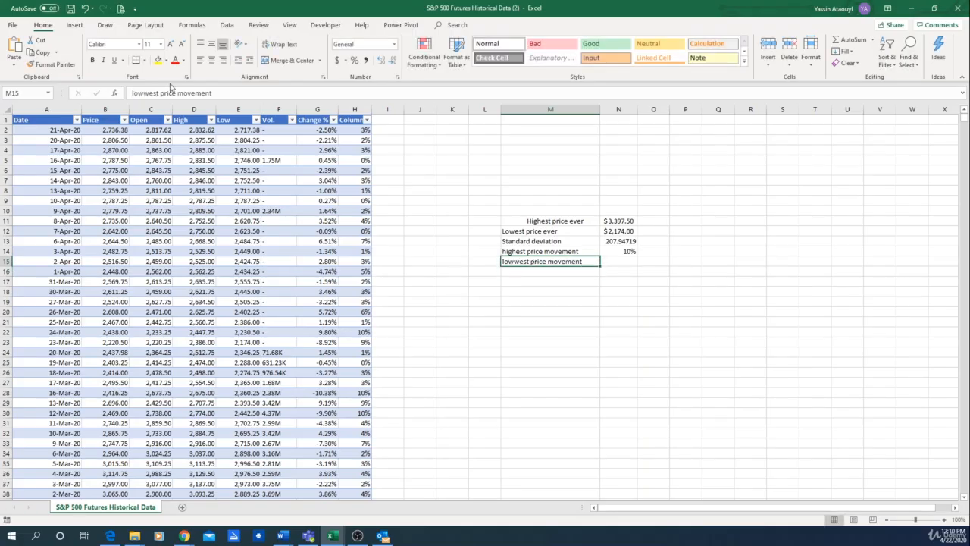
click(151, 93)
key(BackSpace)
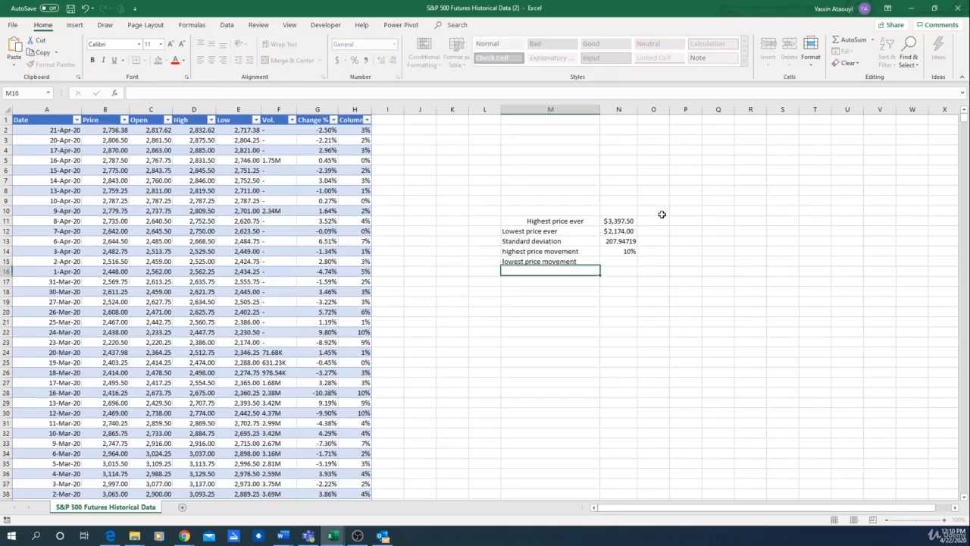
Step: Calculate the lowest price movement in N15 with MIN over the absolute change column H, and format it as a percentage
click(626, 262)
text(=min)
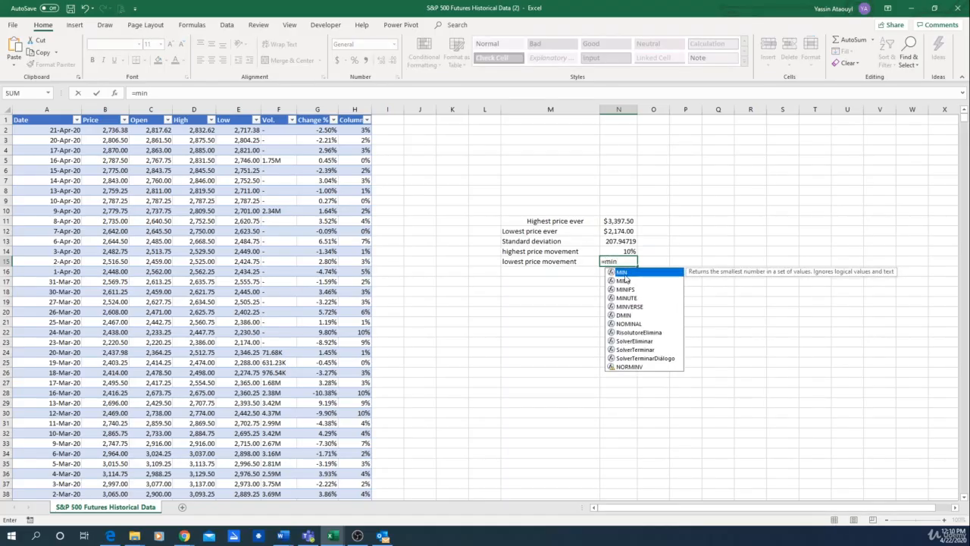
key(Tab)
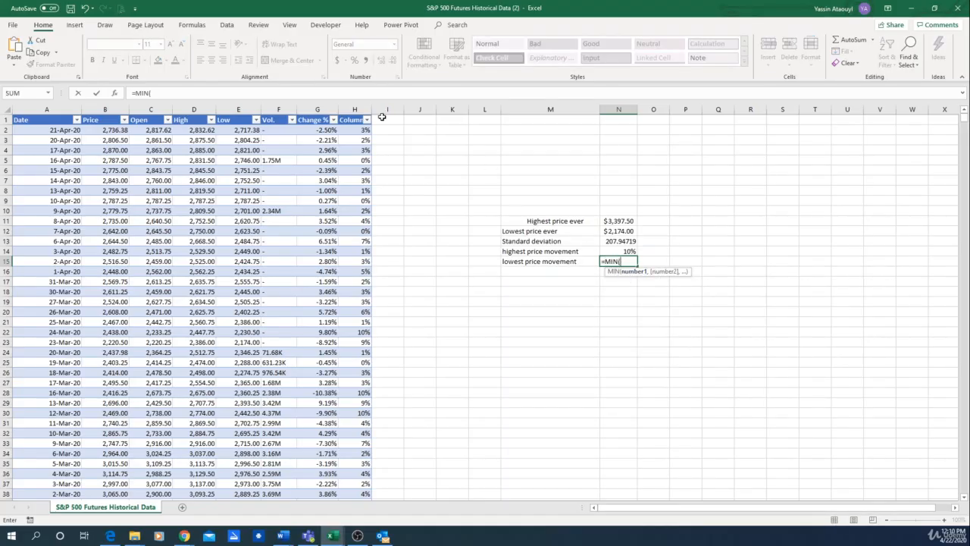
click(382, 115)
key(Return)
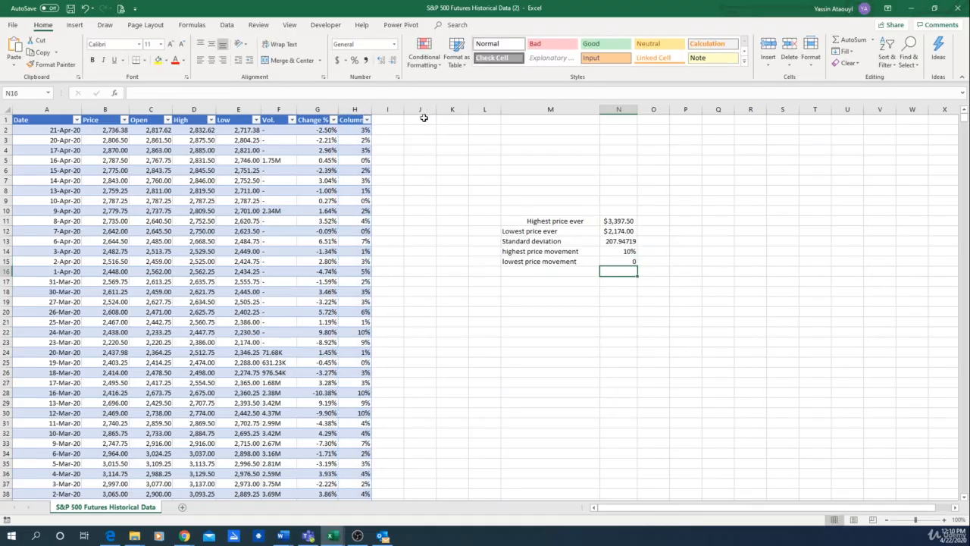
click(633, 262)
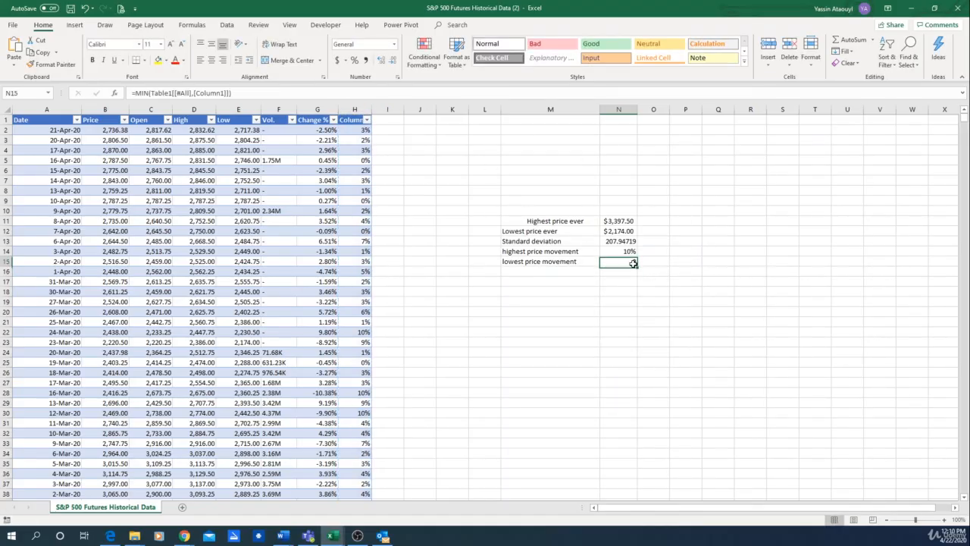
click(353, 63)
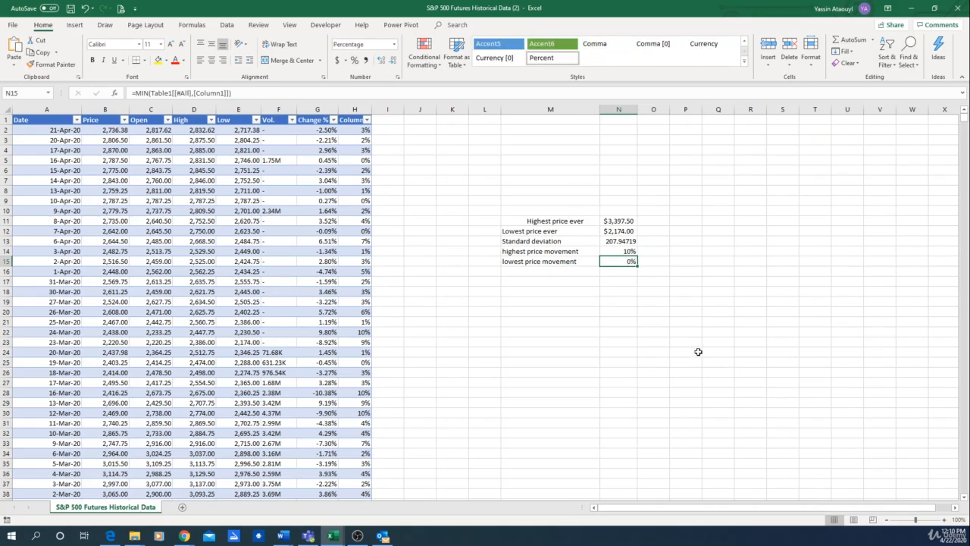
Step: Show the highest and lowest price movement percentages in N14:N15 with two decimal places
click(654, 331)
click(620, 259)
click(661, 351)
click(627, 252)
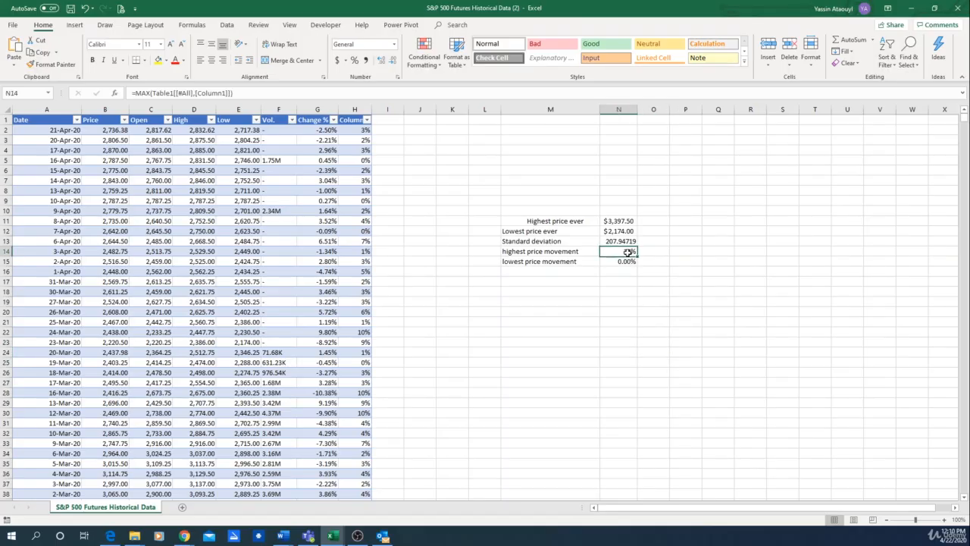
click(381, 60)
click(382, 60)
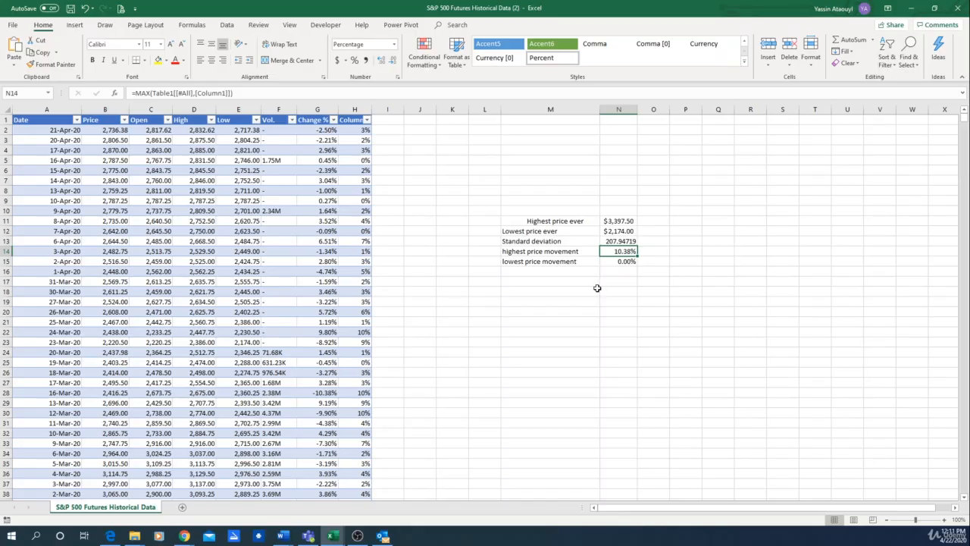
Step: Insert two blank columns before column J
drag(421, 110, 453, 112)
right_click(453, 112)
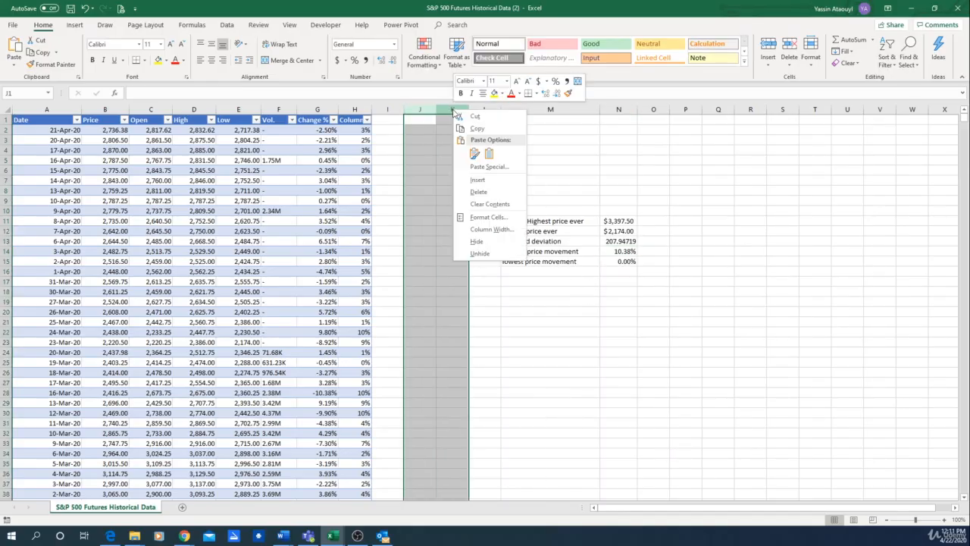
click(497, 181)
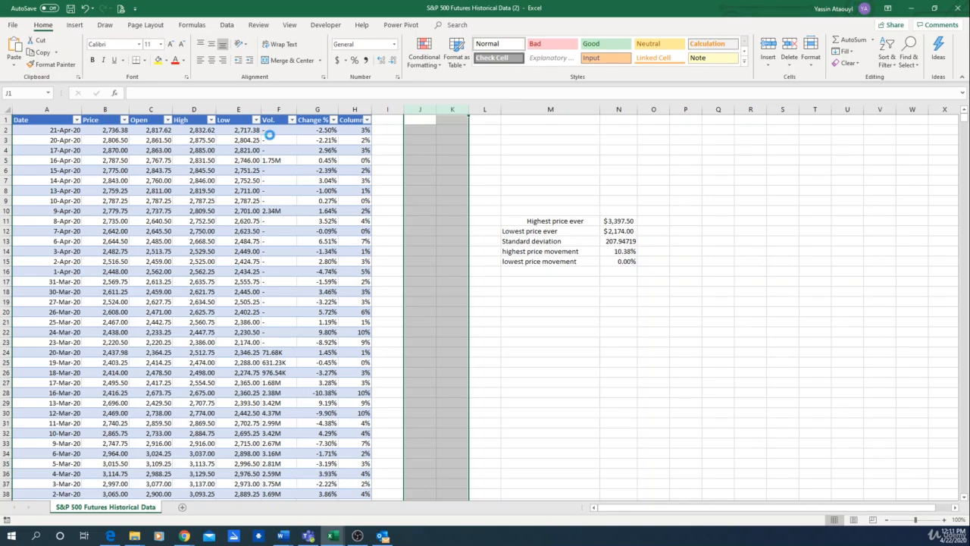
Step: Calculate the daily price range from I2 down the table by subtracting each row's Low from its High
click(505, 242)
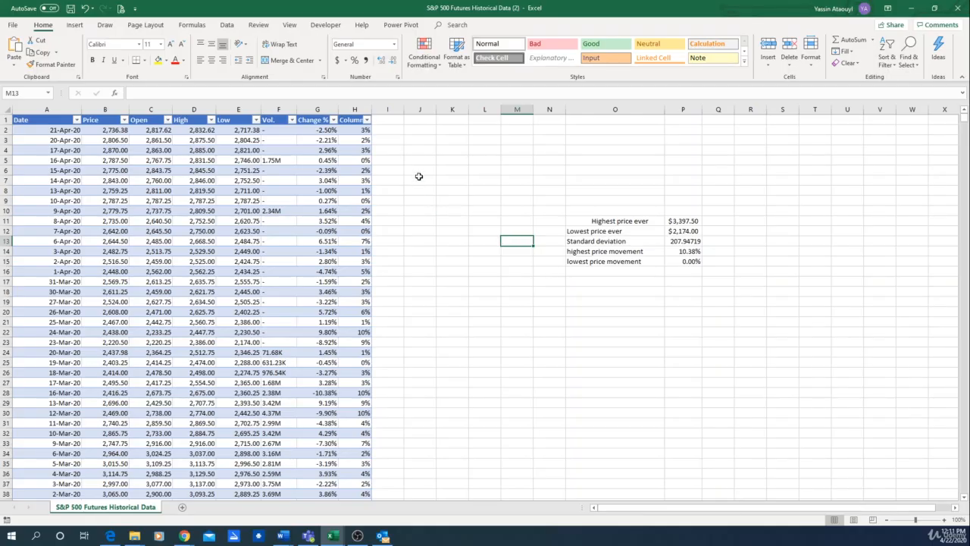
click(396, 120)
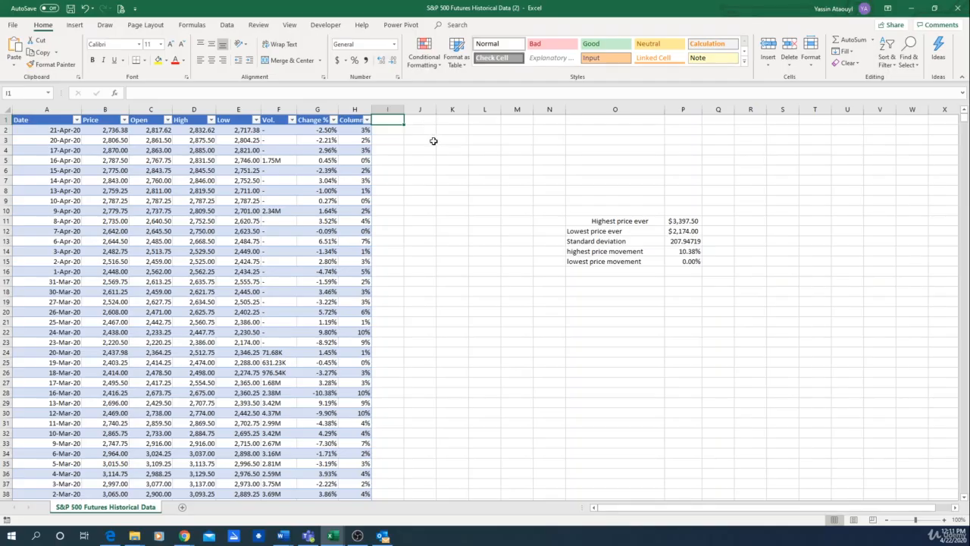
key(Down)
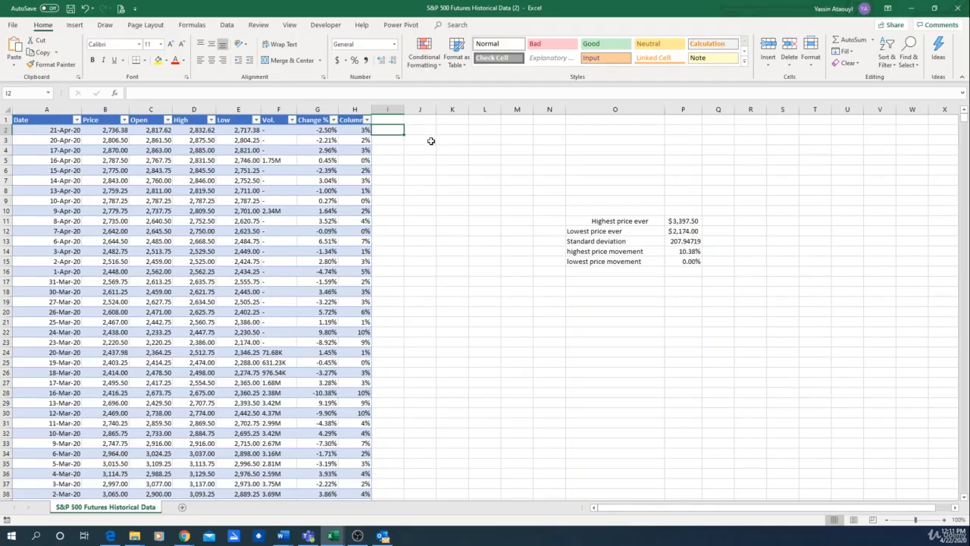
text(=)
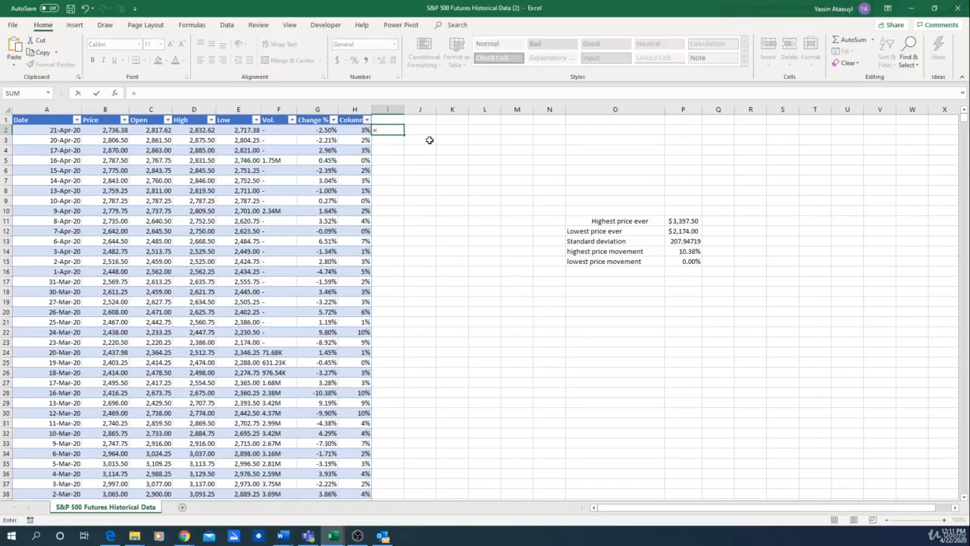
click(195, 130)
text(-)
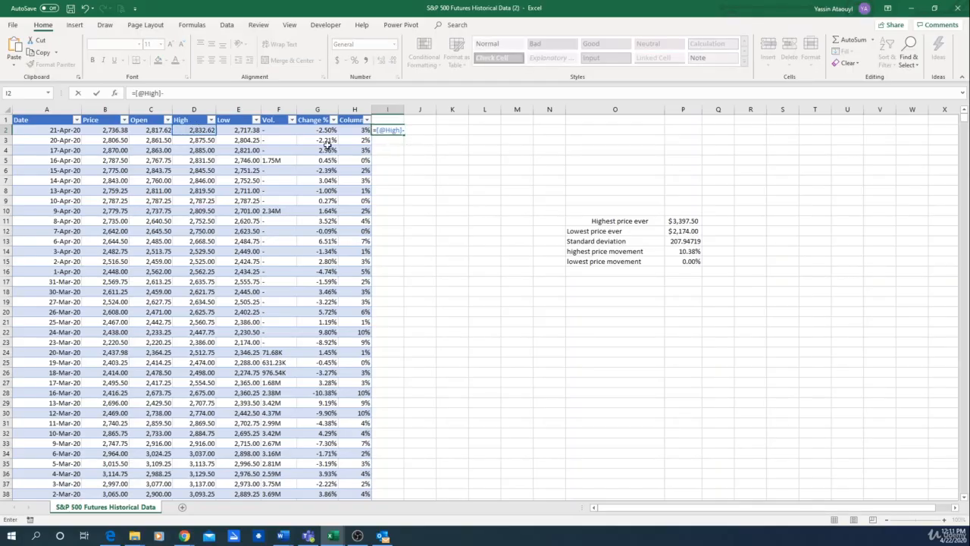
click(245, 130)
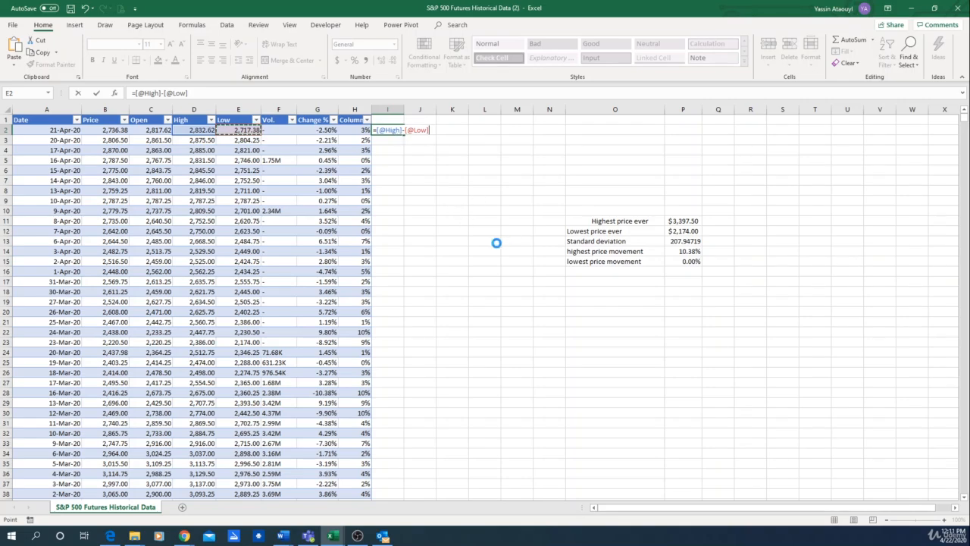
click(452, 139)
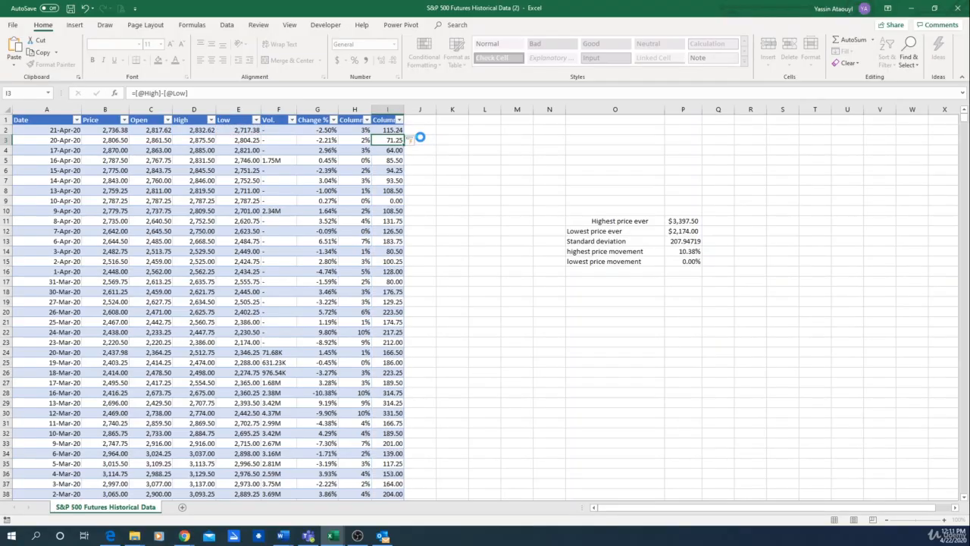
Step: Examine the High and Low values in row 2 against the difference calculated in I2
click(383, 129)
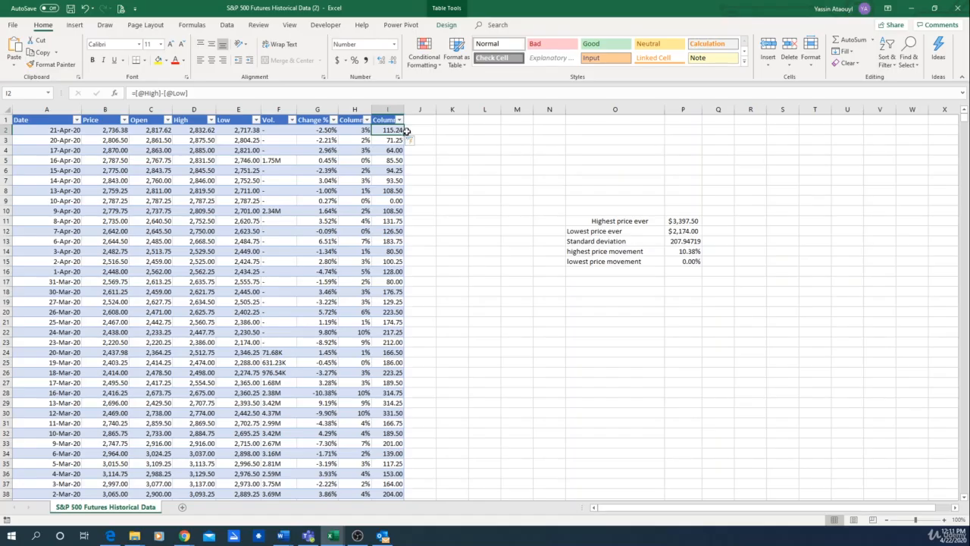
click(204, 129)
click(243, 128)
click(203, 130)
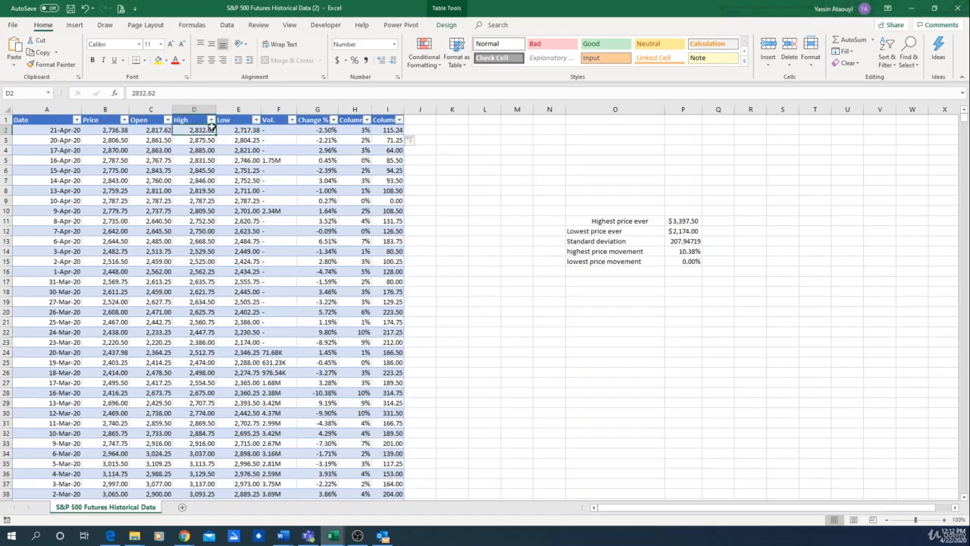
click(241, 129)
click(201, 130)
click(243, 129)
click(203, 130)
click(394, 129)
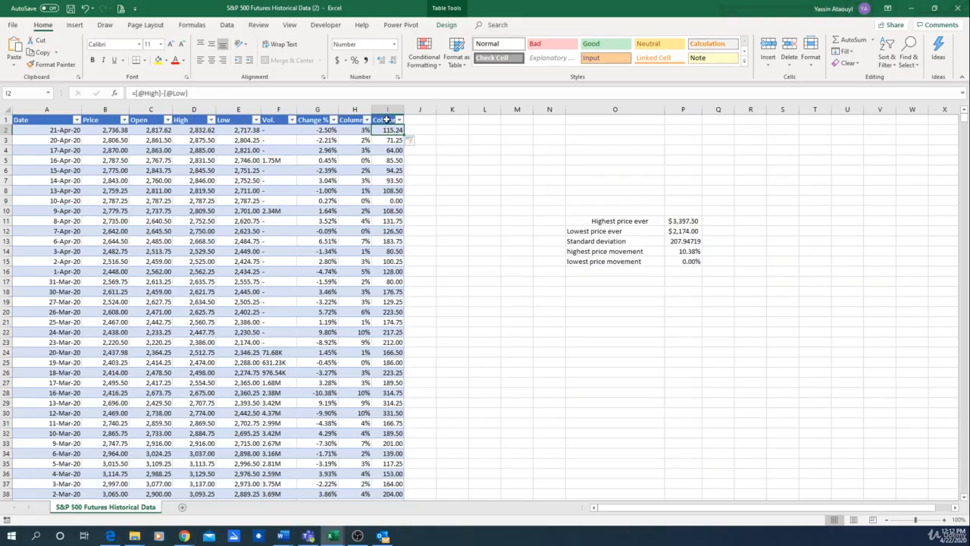
Step: Widen column I and rename its header "volatility (in $)"
drag(404, 109, 475, 109)
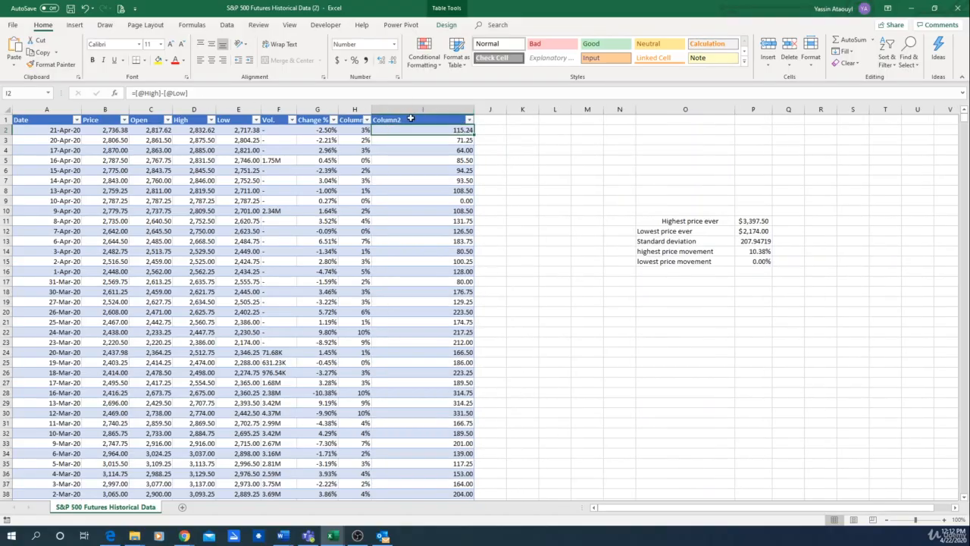
double_click(410, 119)
key(BackSpace)
key(BackSpace)
key(BackSpace)
key(BackSpace)
key(BackSpace)
key(BackSpace)
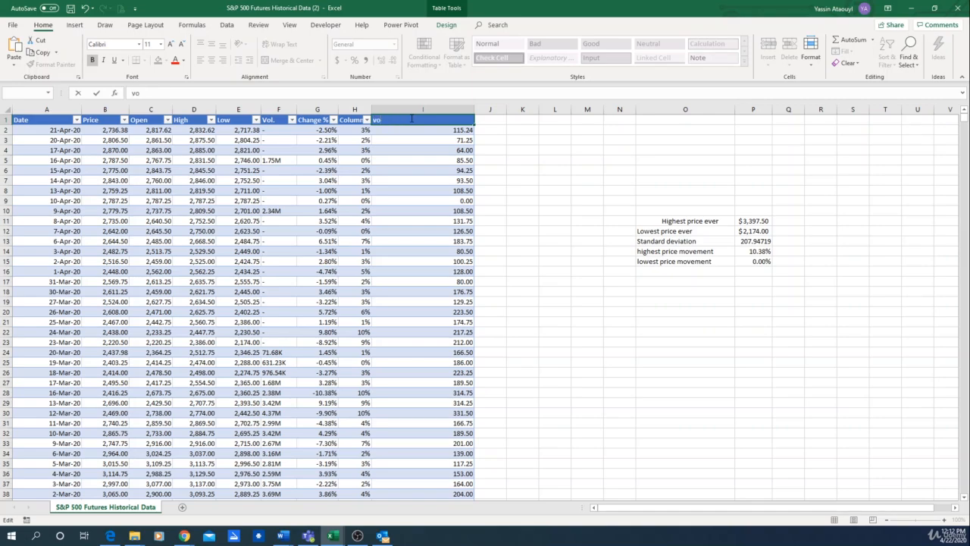
text(volatility (in $))
key(Tab)
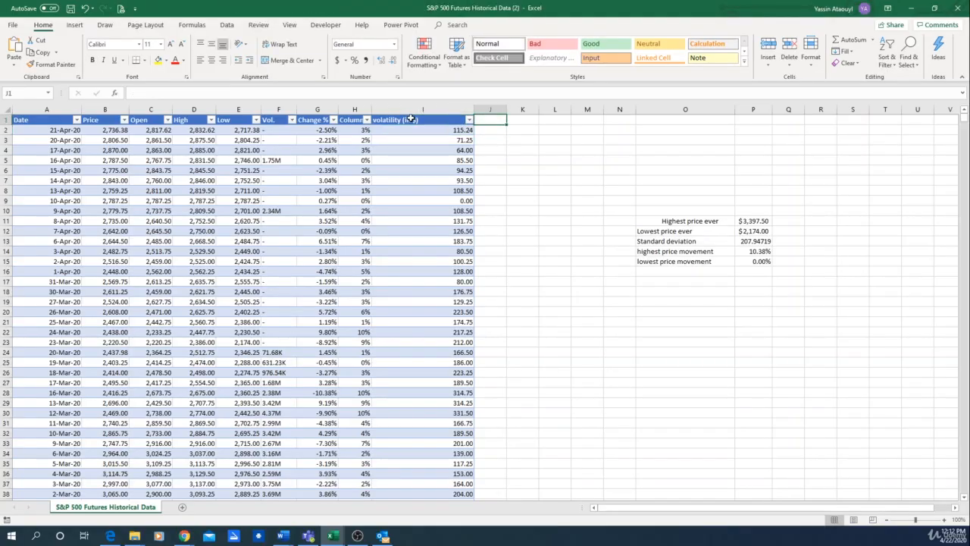
Step: Add the header "Daily volatility in %" in J1 and widen column J to fit it
text(Daily vola)
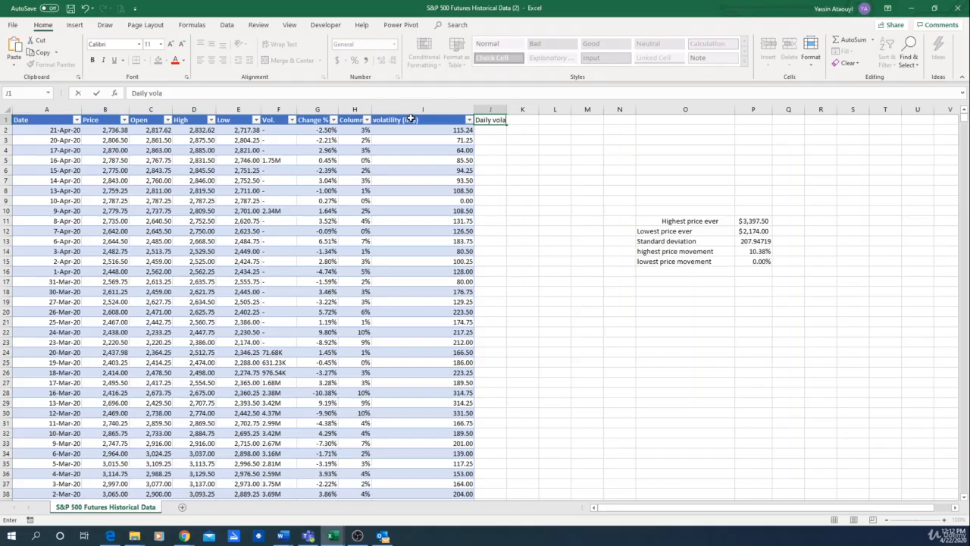
text(tility in %)
click(493, 151)
drag(509, 108, 546, 108)
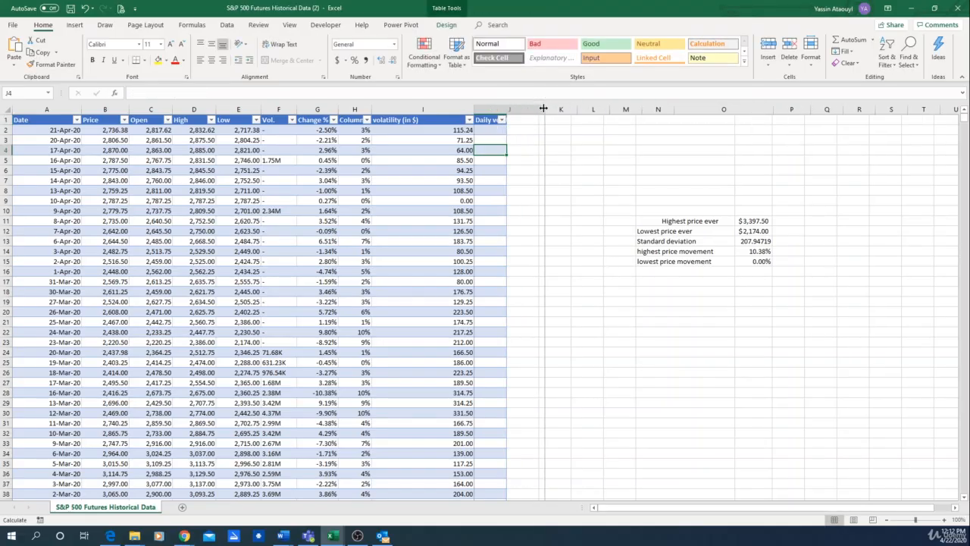
Step: Fill the Daily volatility in % column with a formula dividing volatility (in $) by Open
click(536, 131)
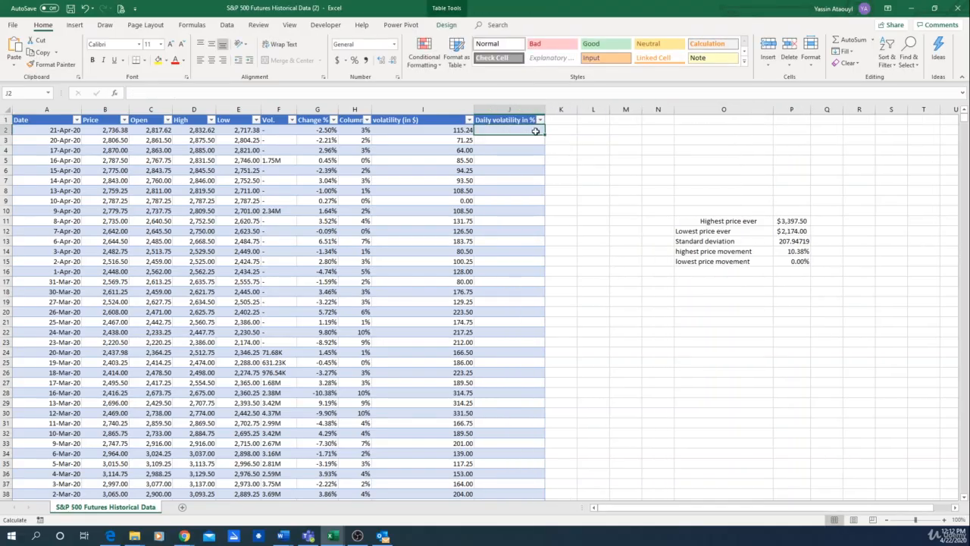
text(=[@[volatility (in $)
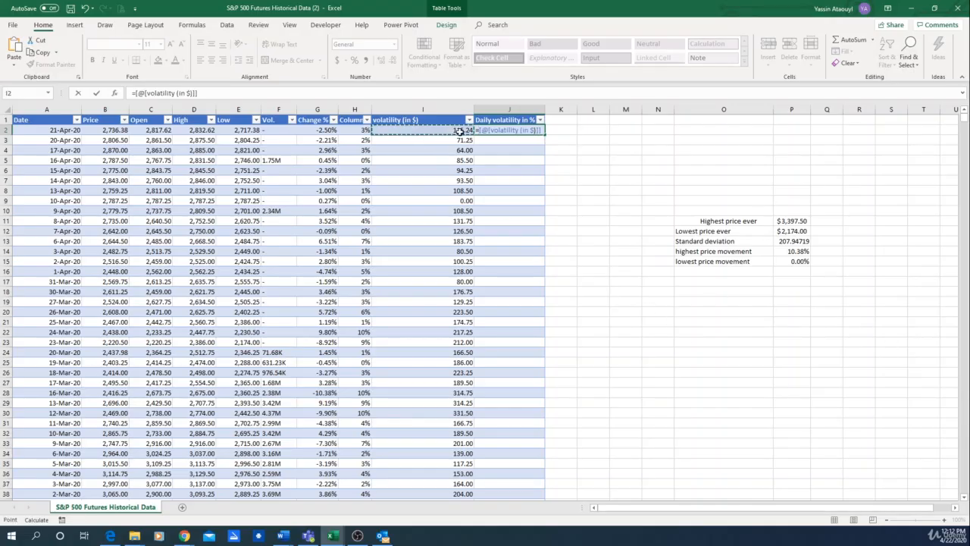
click(463, 130)
text(/)
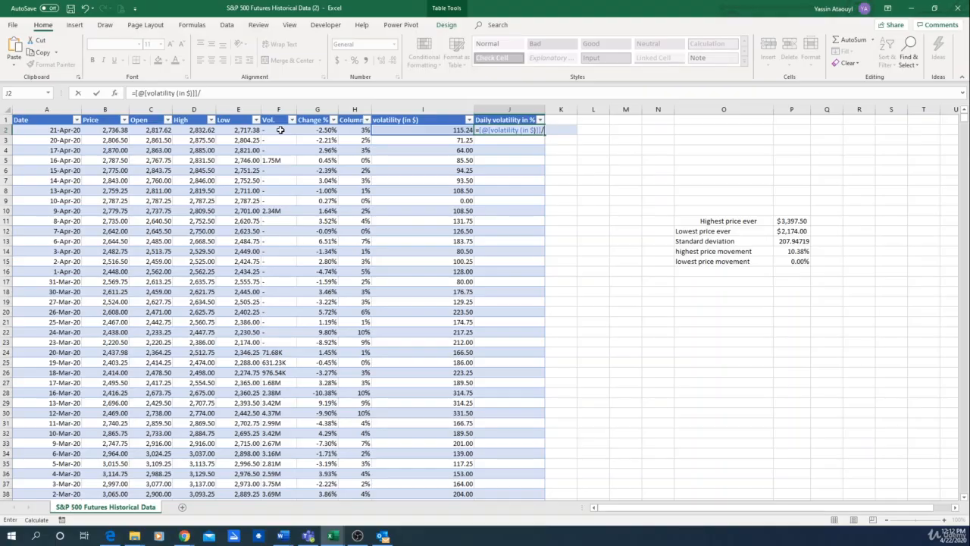
click(152, 130)
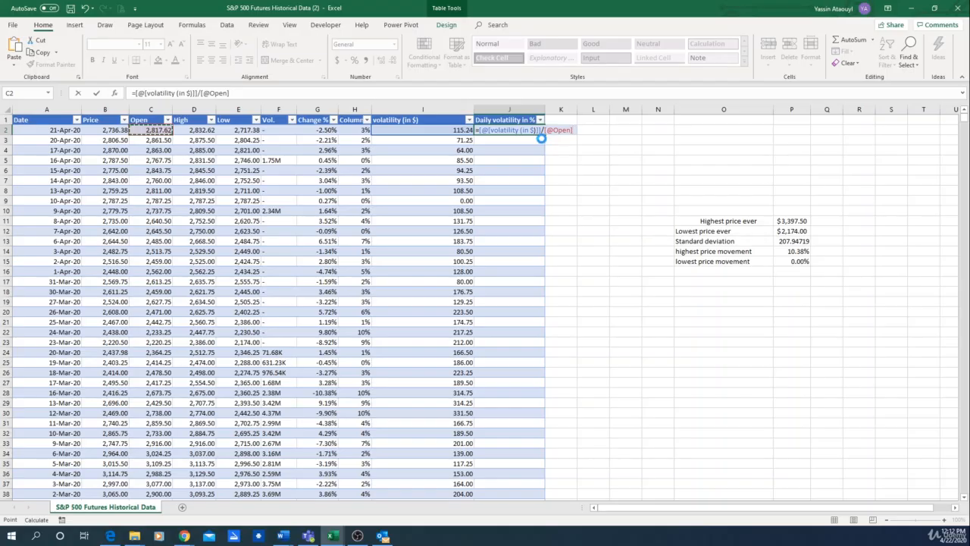
key(Return)
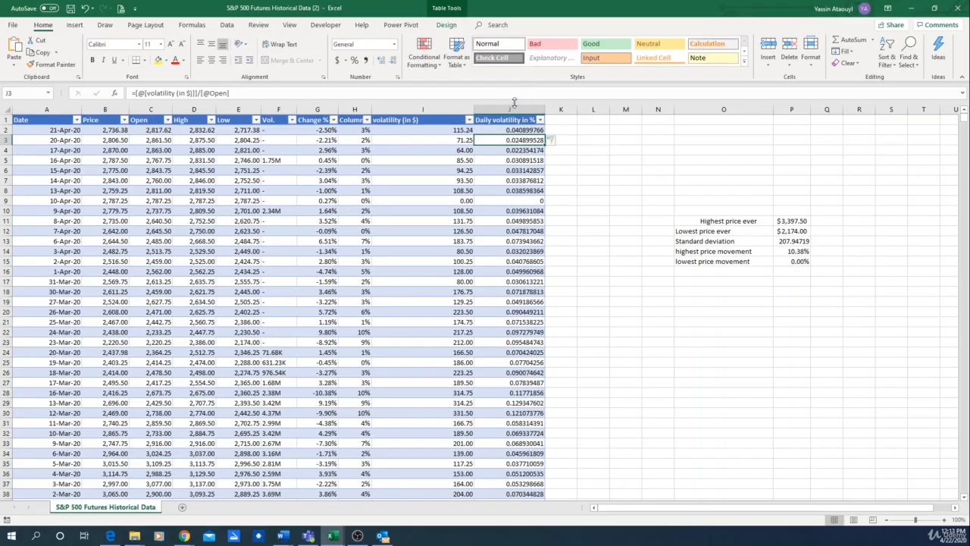
Step: Format column J as percentages with two decimal places
click(509, 104)
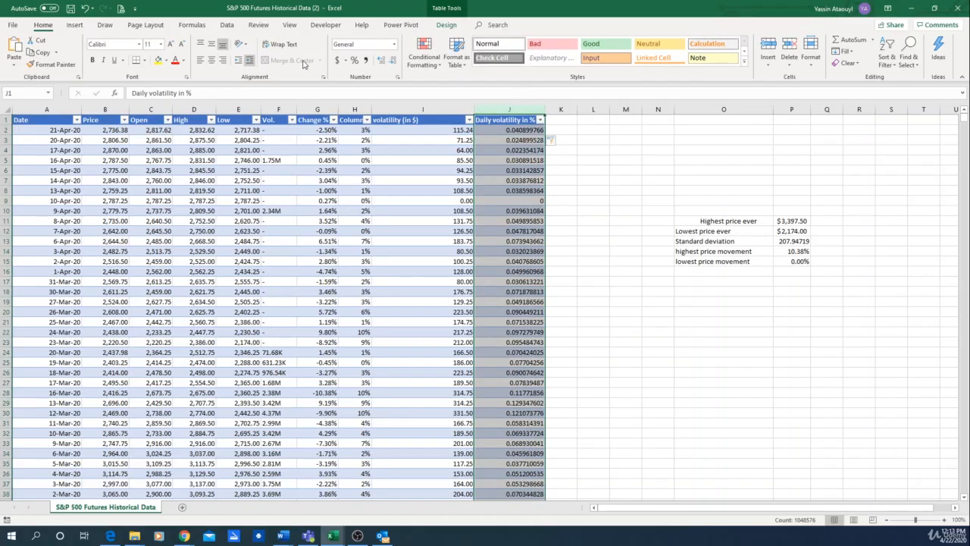
click(353, 60)
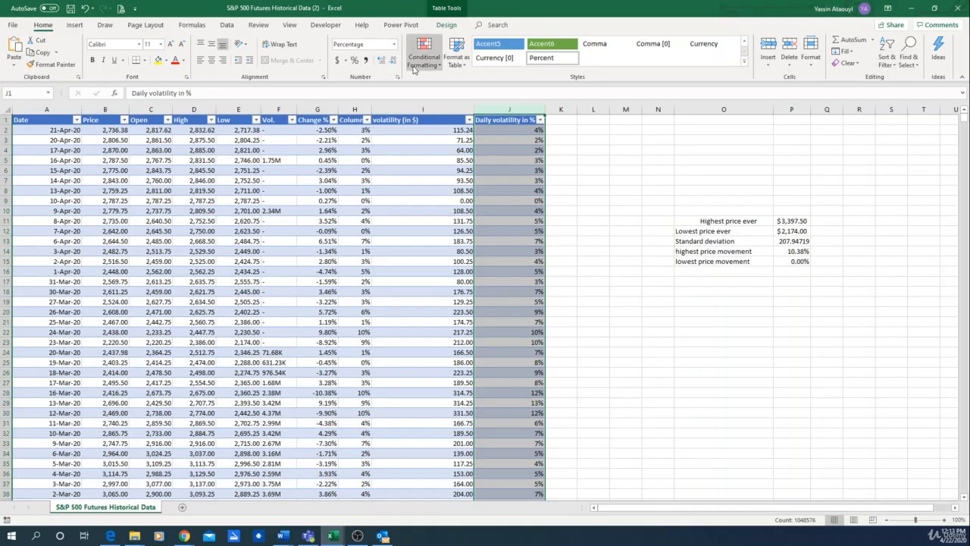
click(383, 66)
click(384, 66)
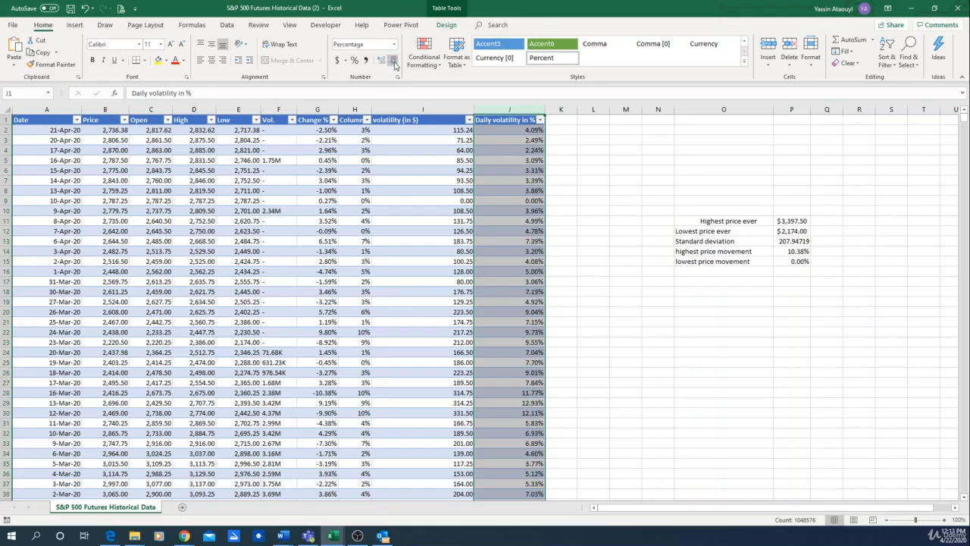
click(627, 220)
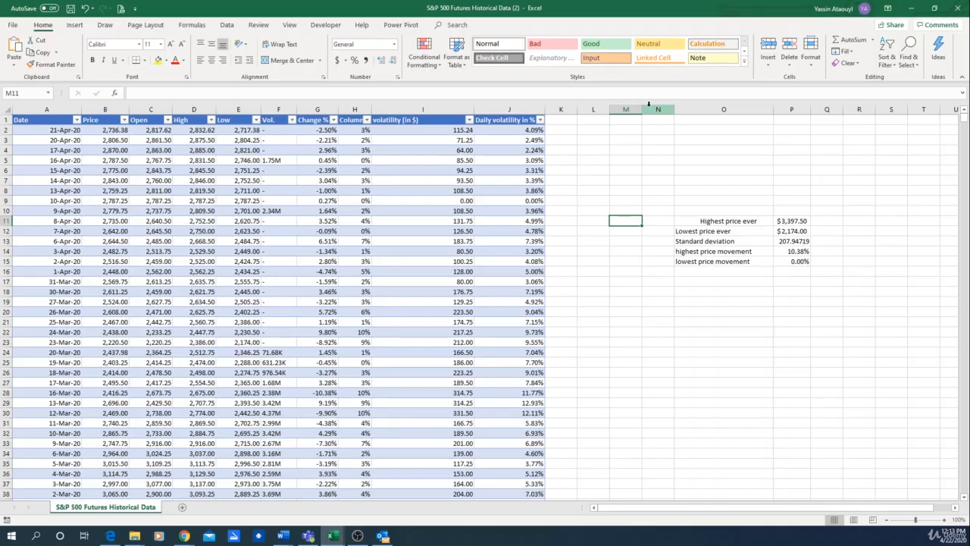
click(524, 409)
click(528, 402)
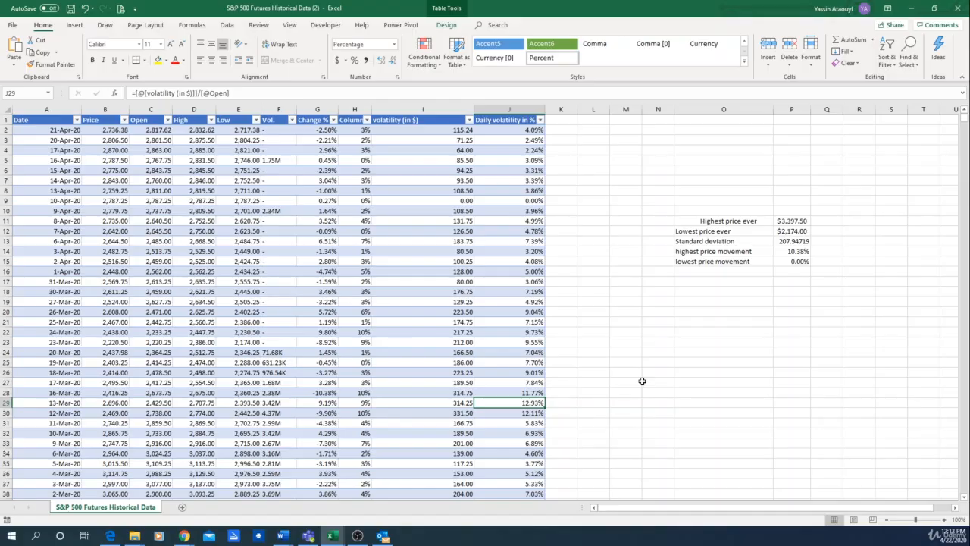
Step: Add the label "Average daily volatility" in cell O17
click(704, 301)
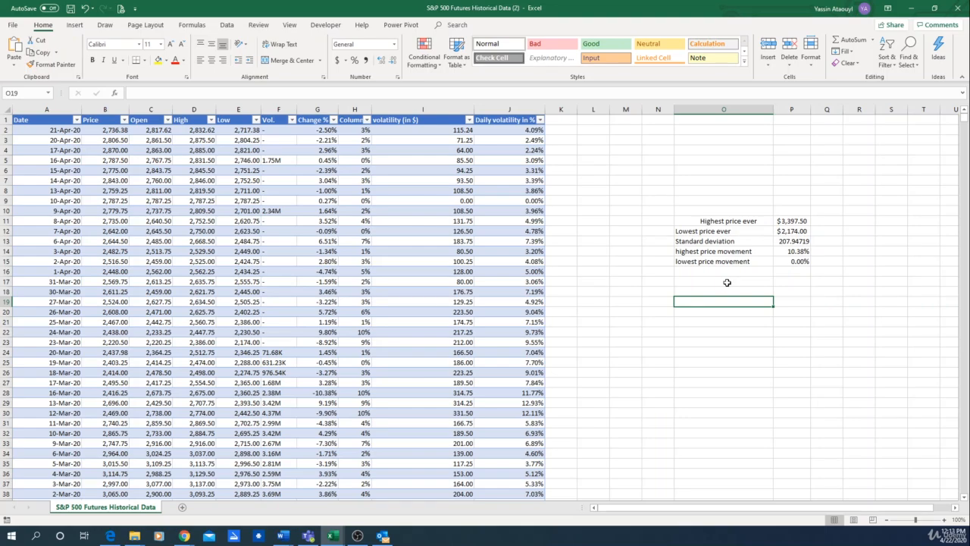
key(Up)
key(Up)
key(Up)
key(Down)
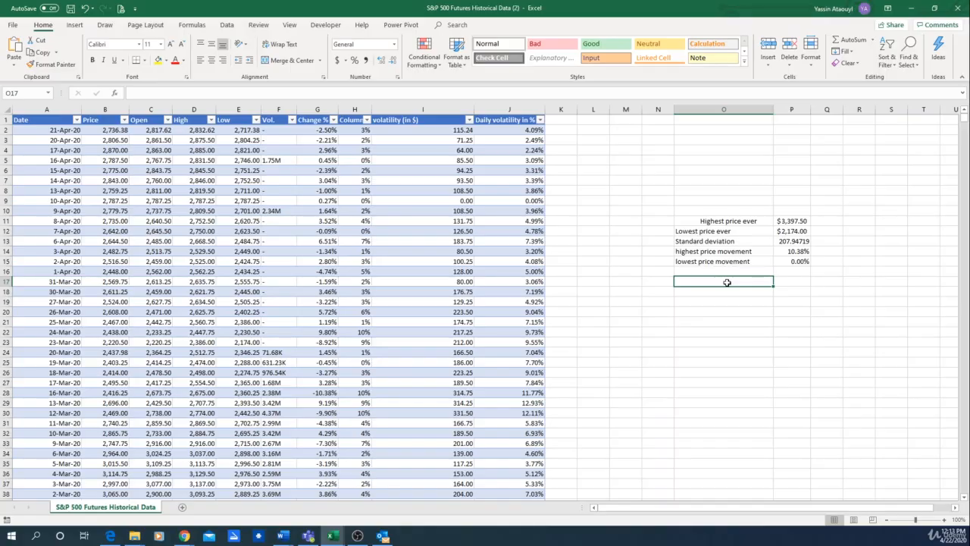
double_click(727, 282)
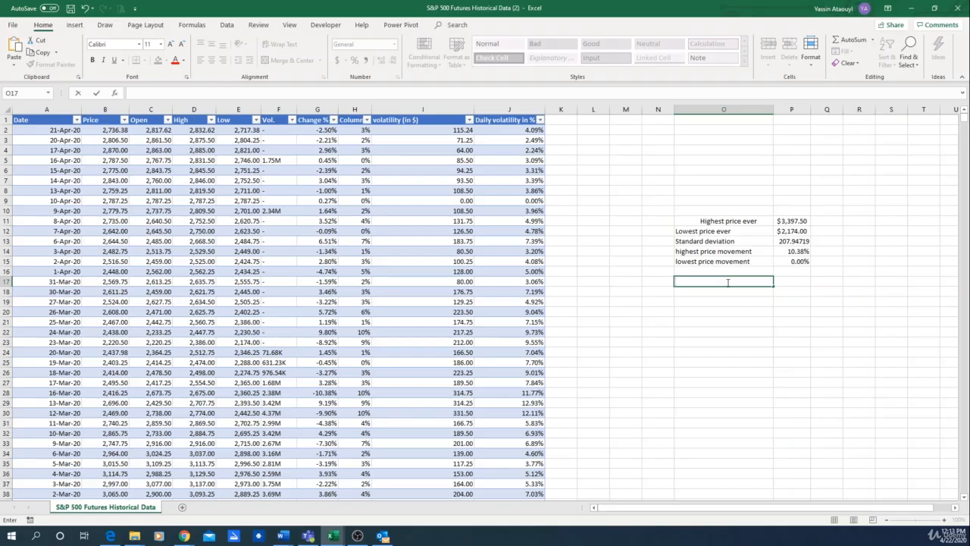
text(DailyAverage daily )
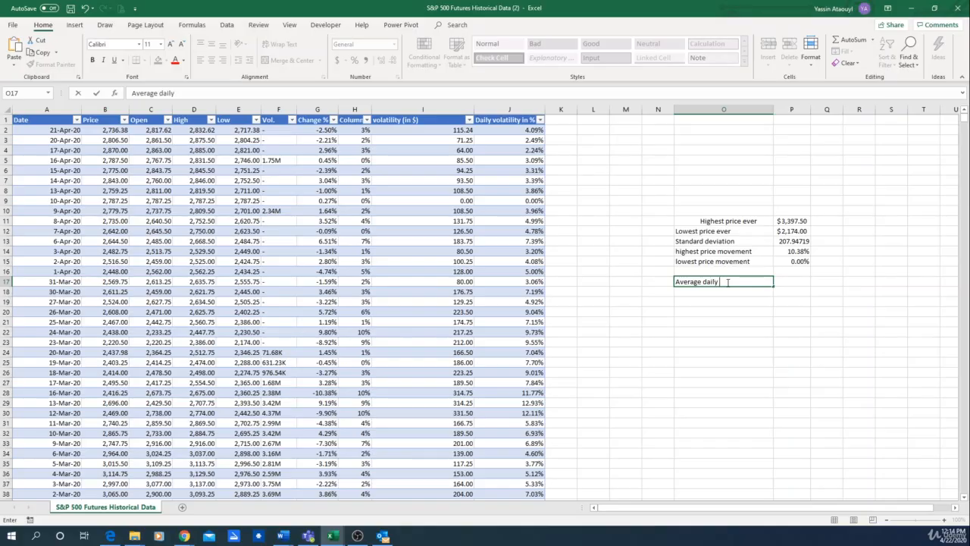
text(volatility)
key(Tab)
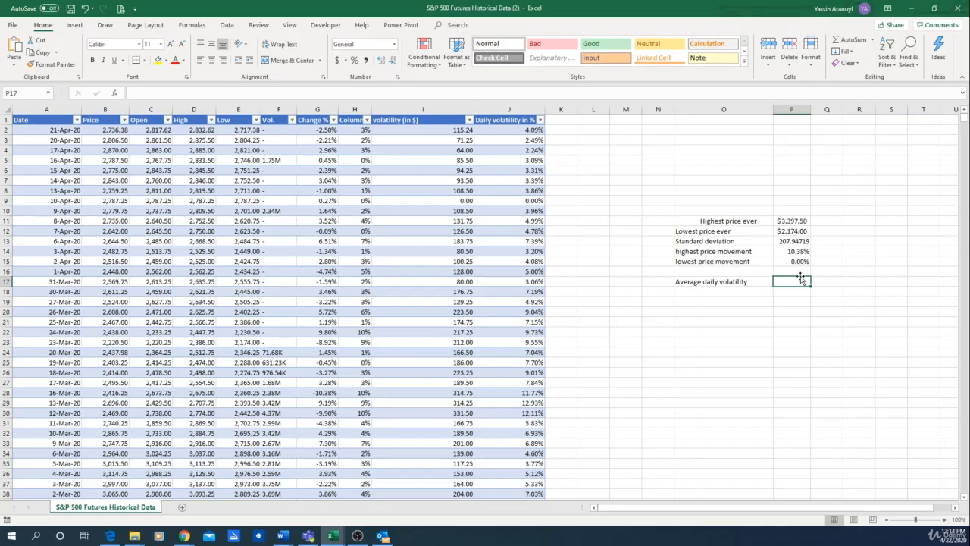
Step: Calculate the average daily volatility in P17 with AVERAGE over J2:J288
text(=avera)
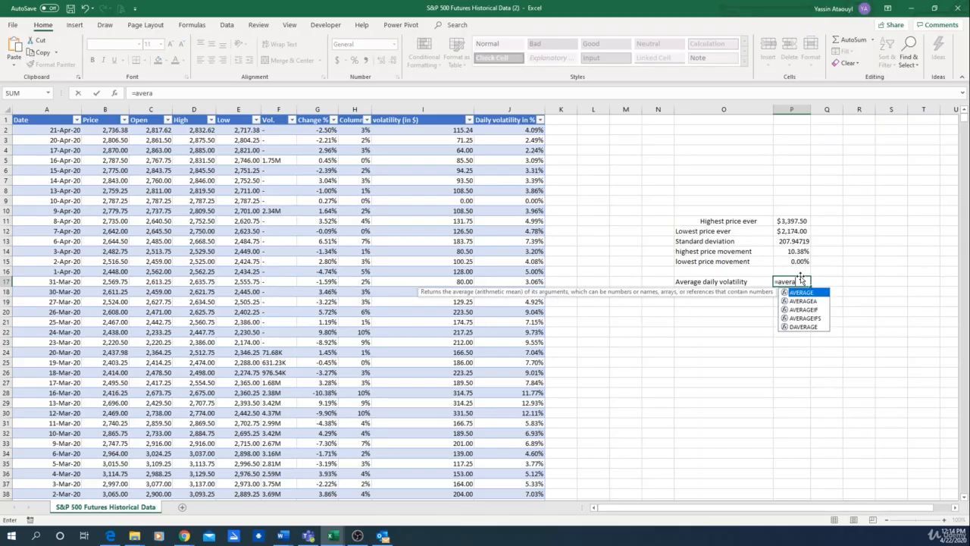
double_click(802, 293)
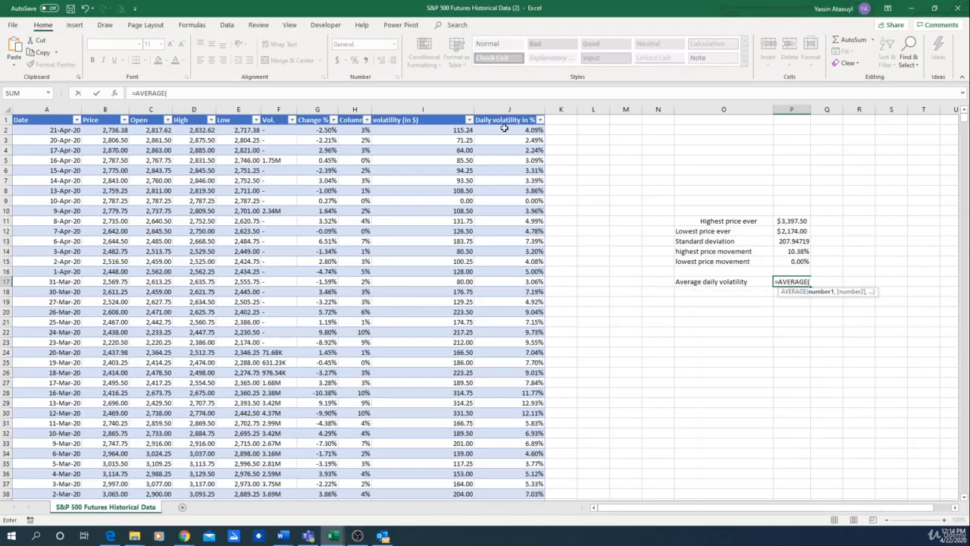
drag(505, 130, 524, 332)
key(ctrl+Return)
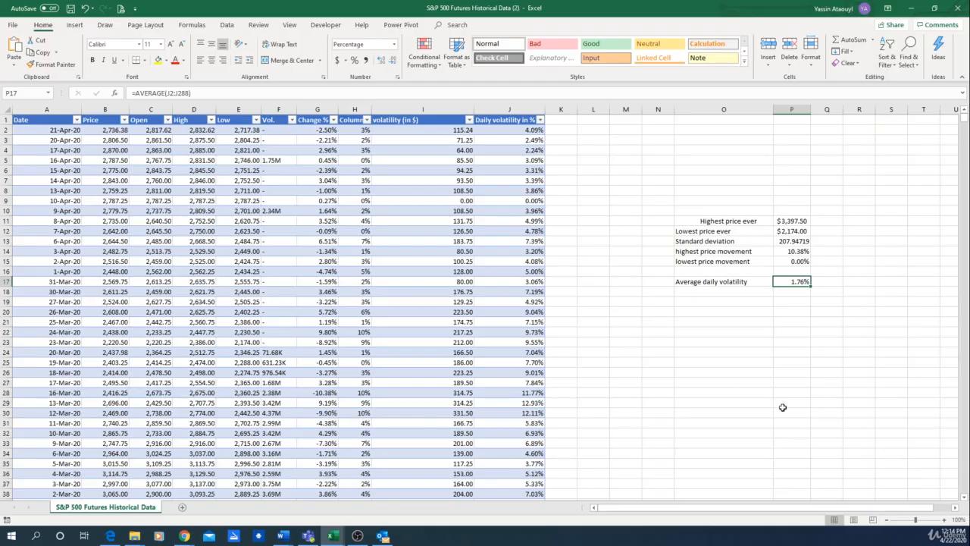
click(793, 361)
click(793, 282)
click(806, 353)
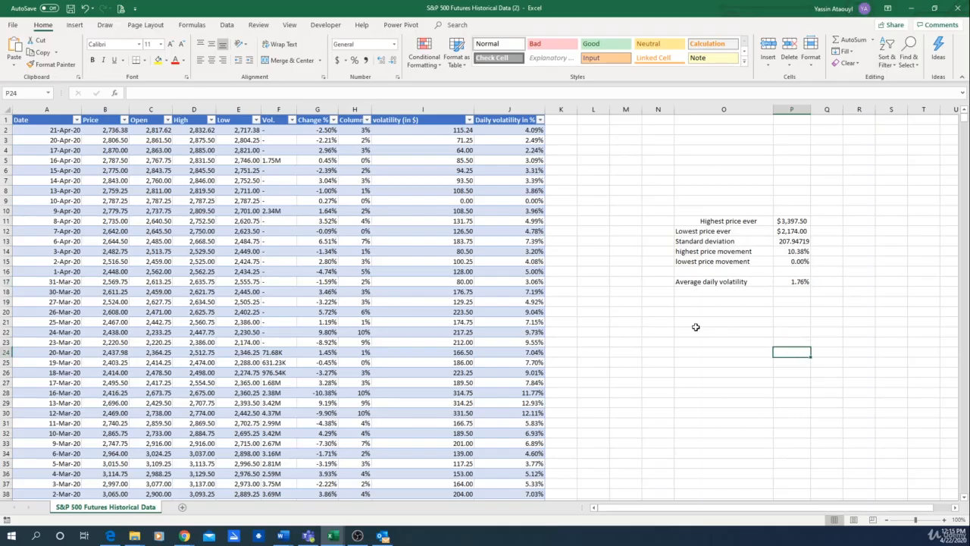